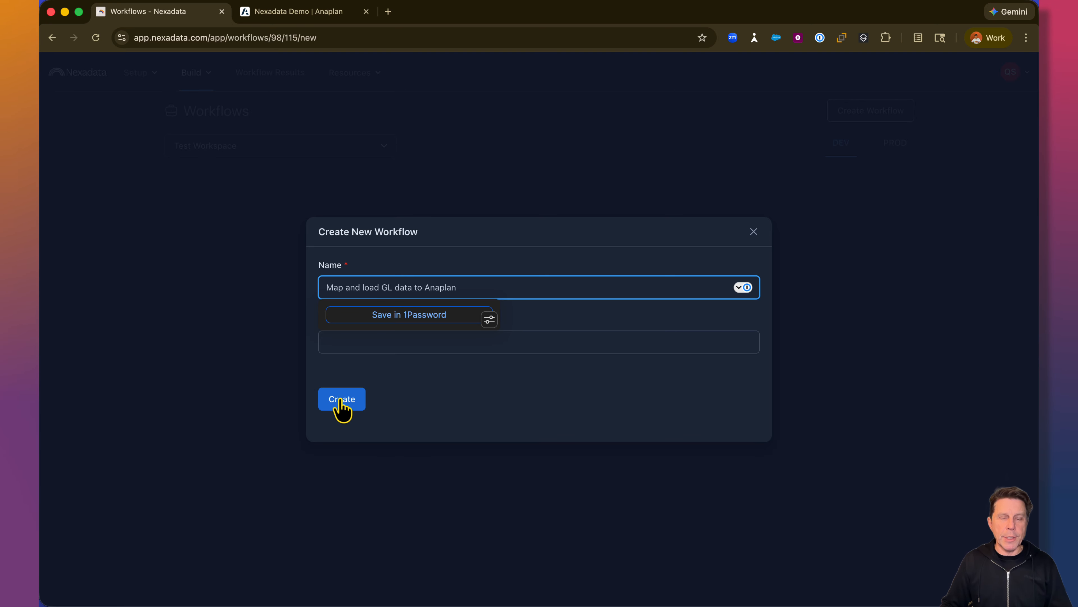
- Create the workflow "Map and load GL data to Anaplan" and add the Flowbotics Jan 2026 GL dataset to it
left_click(340, 402)
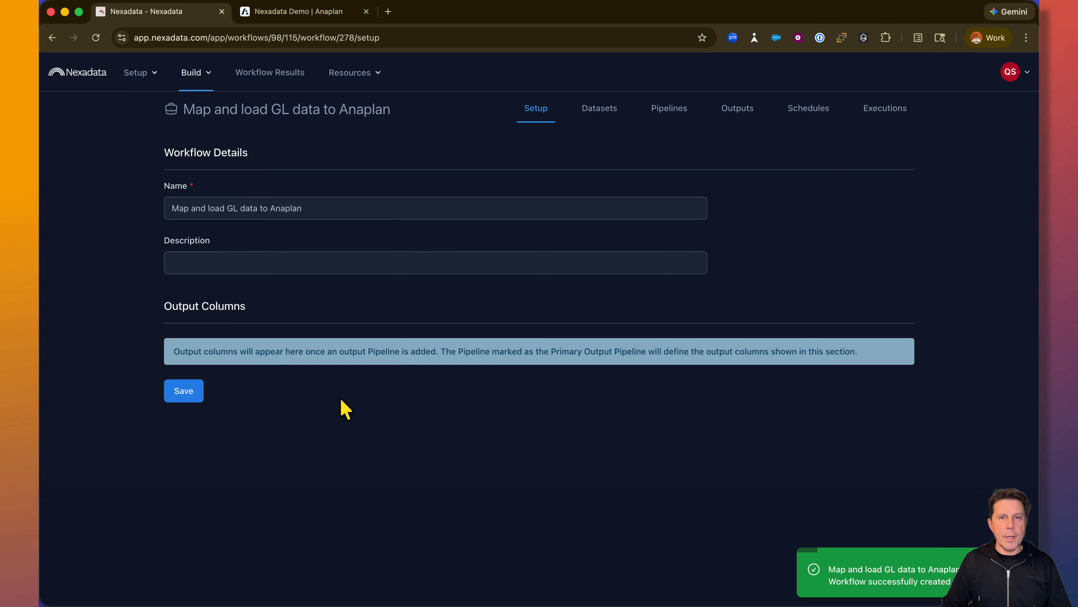
left_click(596, 119)
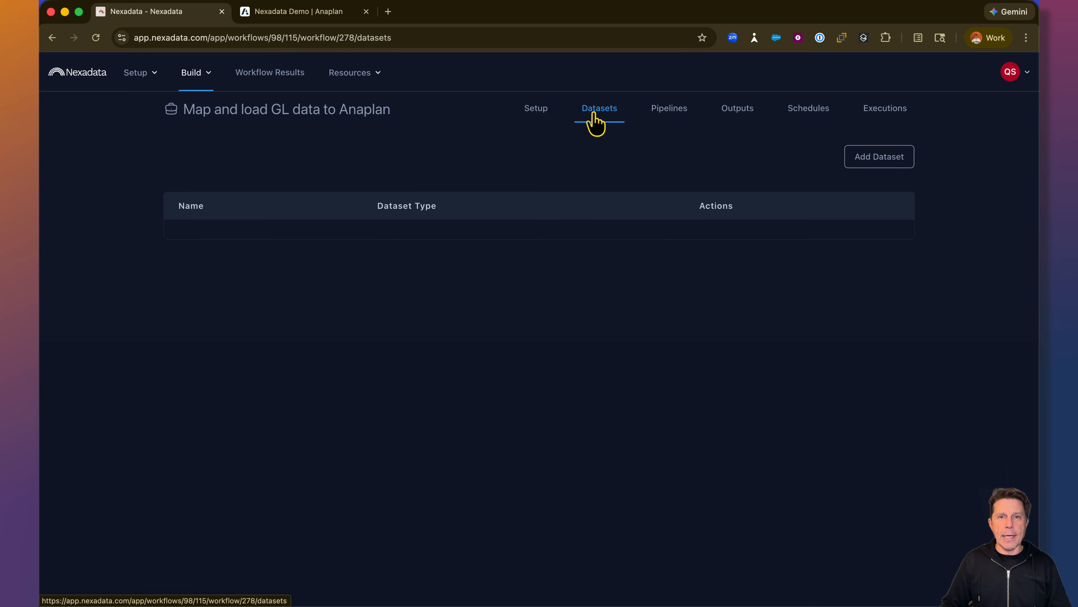
left_click(864, 165)
left_click(641, 184)
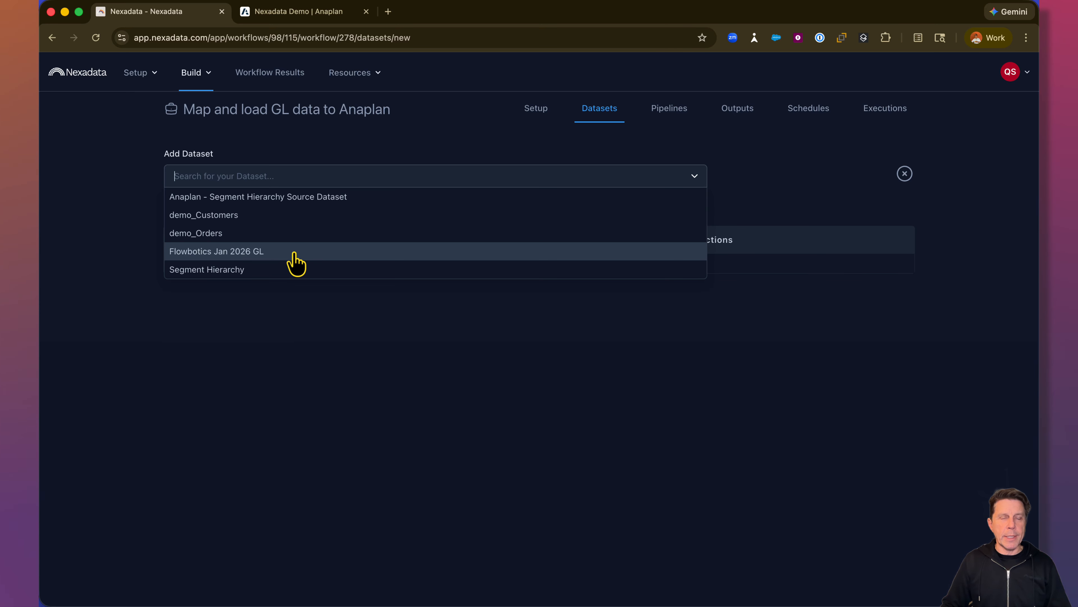
left_click(296, 263)
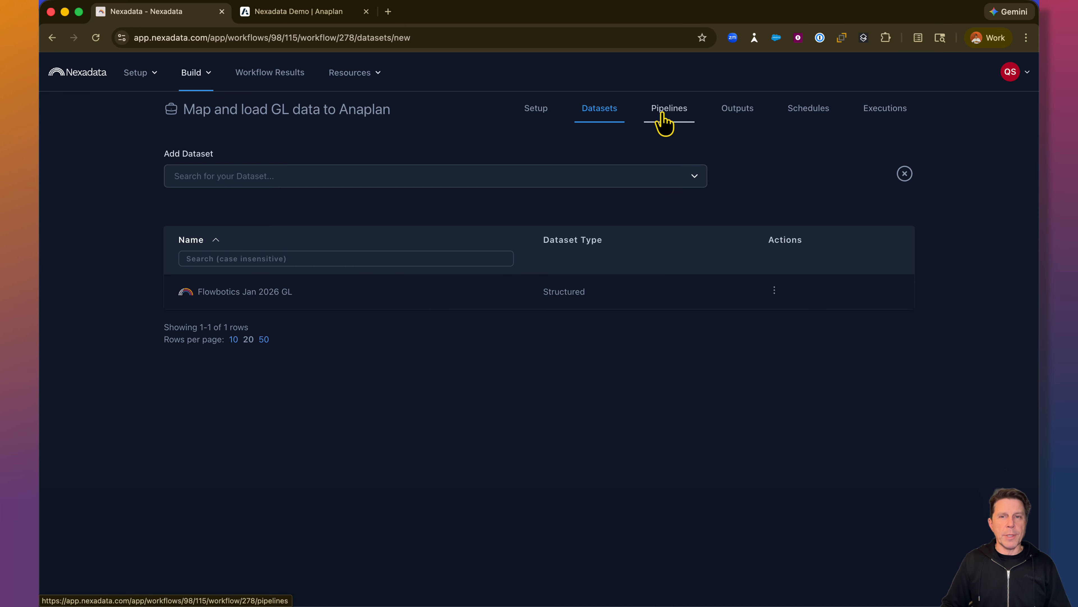
- Start a new pipeline in the workflow named "Map and Load data to Anaplan" using the Flowbotics Jan 2026 GL dataset
left_click(663, 124)
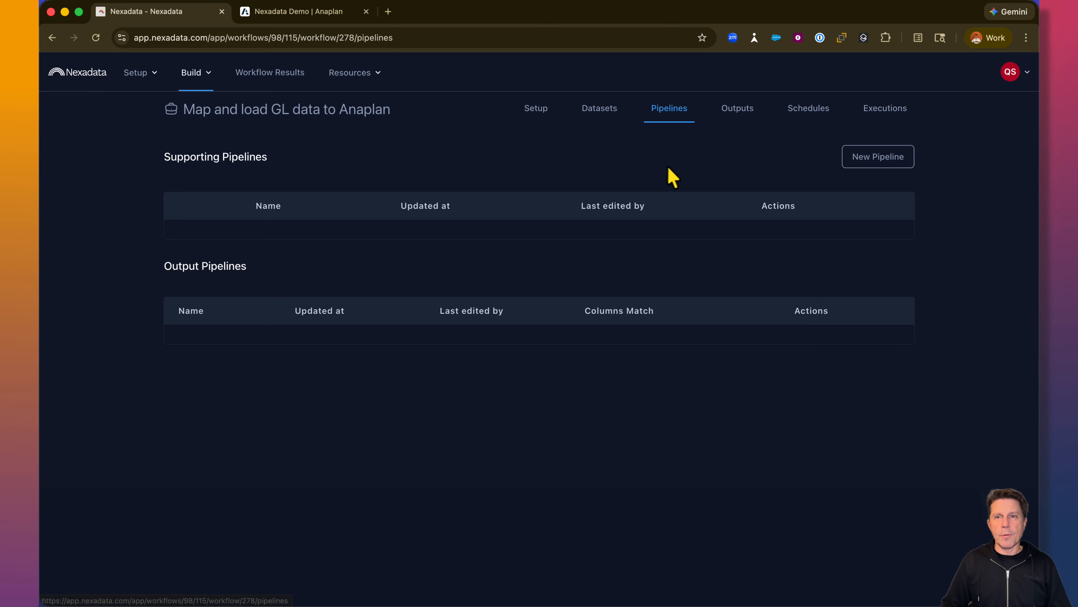
left_click(875, 163)
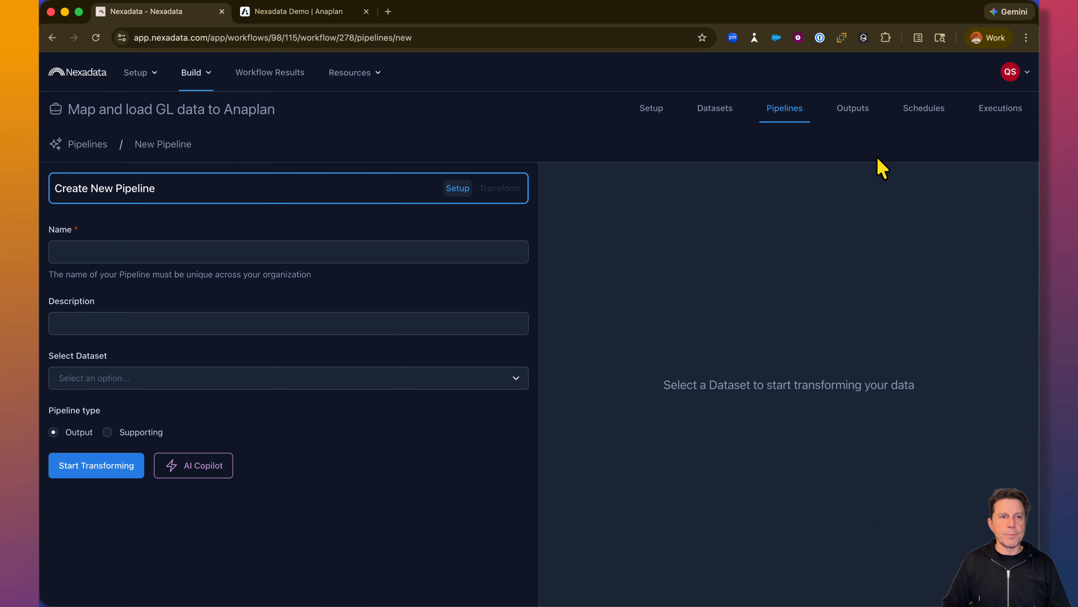
left_click(230, 253)
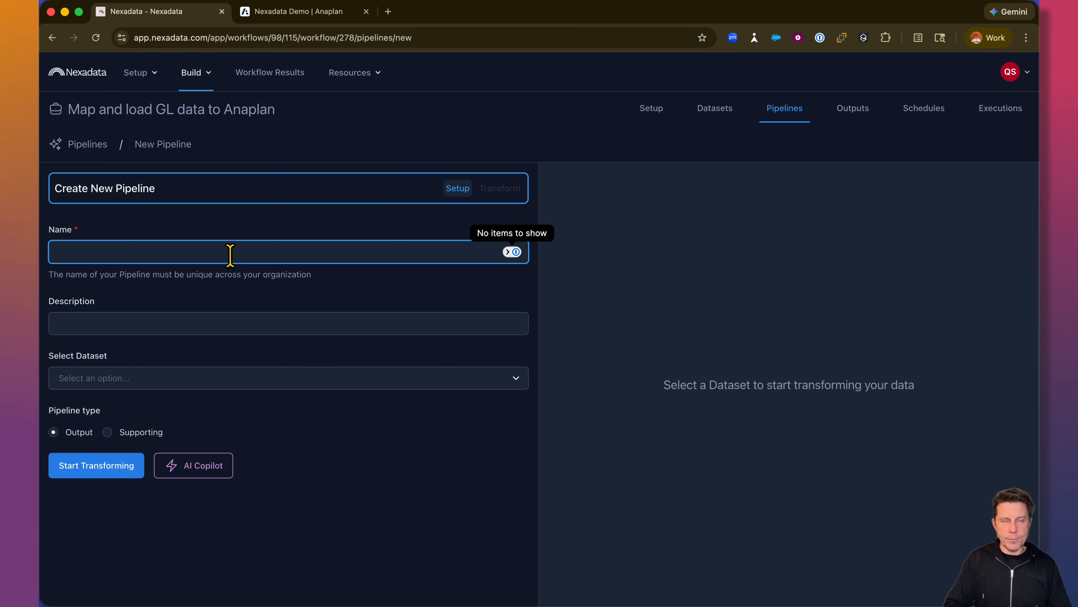
type("Map and Load data to Anaplan")
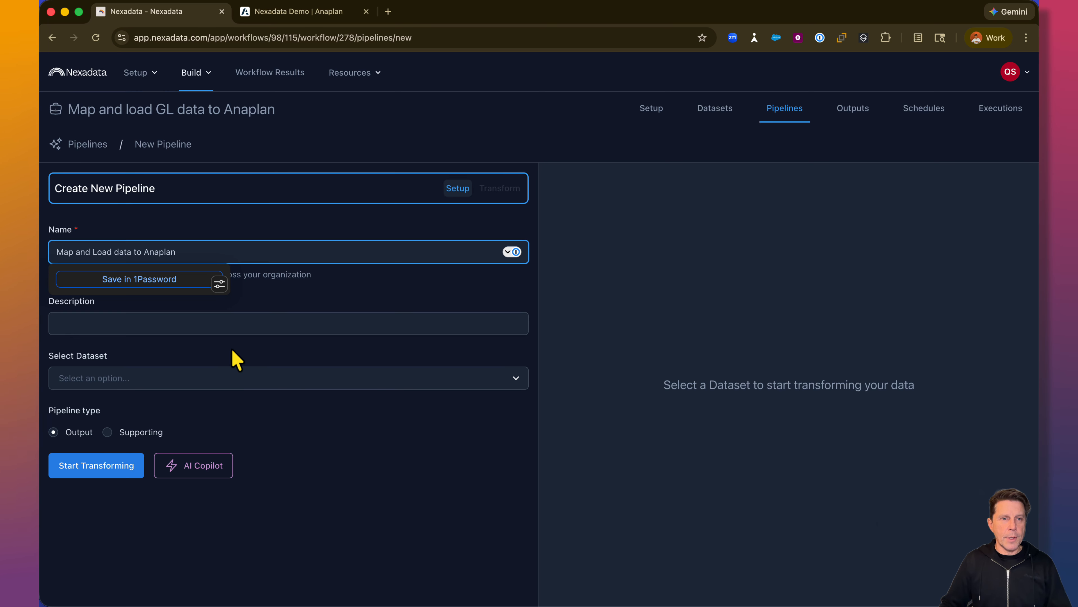
left_click(186, 380)
left_click(127, 400)
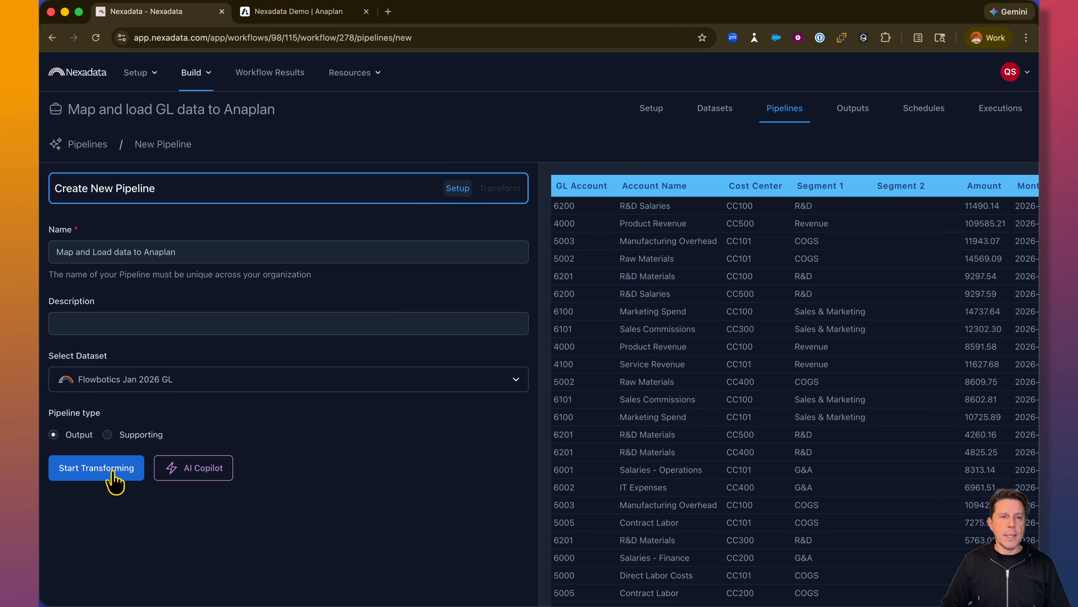
- Open the pipeline's AI Copilot and paste the GL-to-GL mapping rules plus the grouping on GL Account and Month with summed Amount
left_click(192, 469)
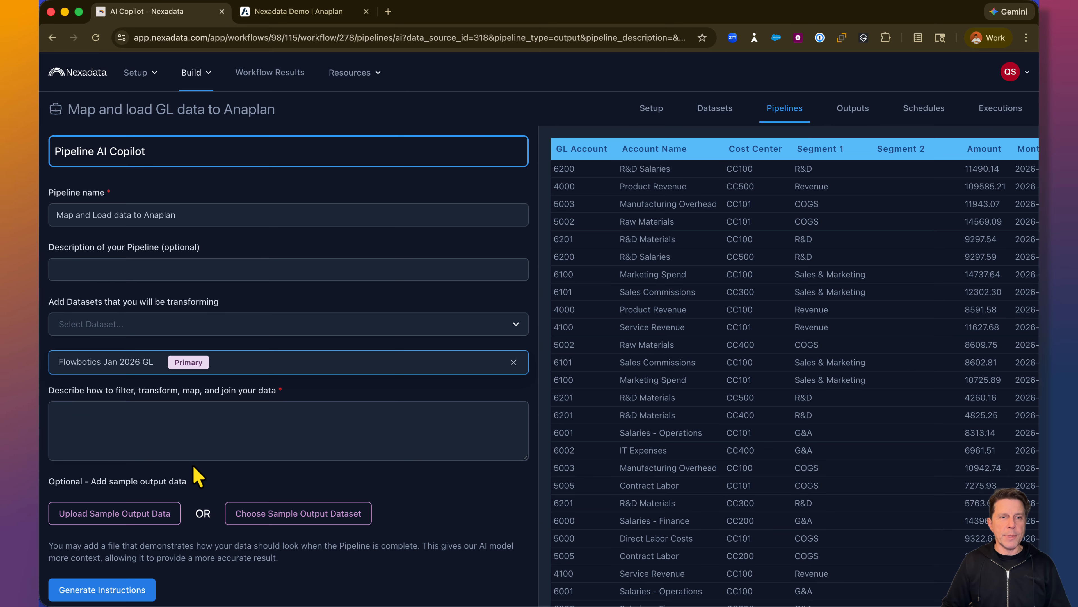
left_click(192, 425)
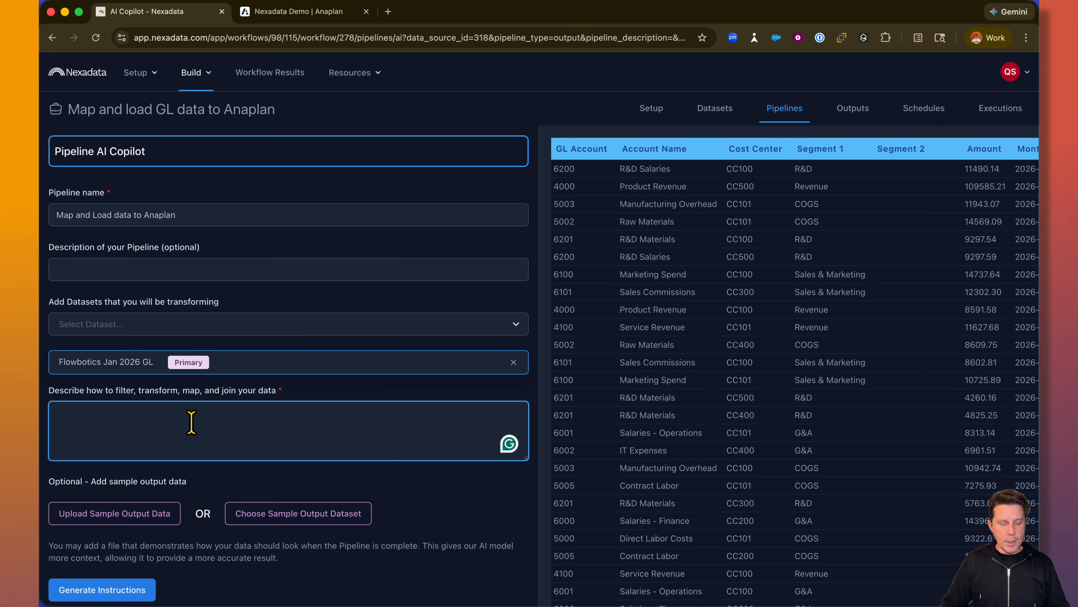
key("super+v")
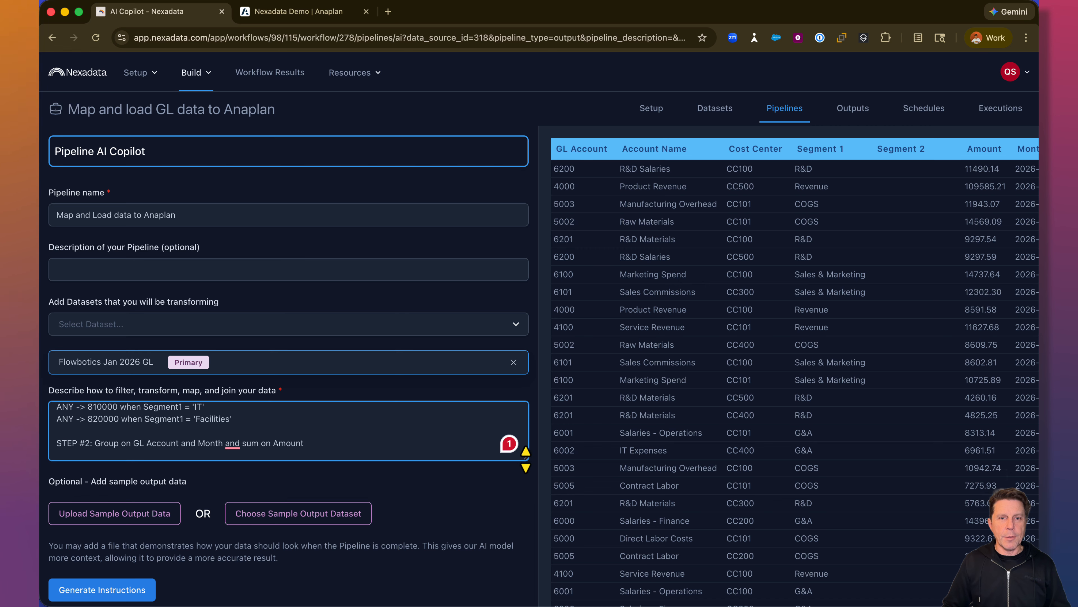
- Enlarge the description box and review the pasted explicit, range-based and catch-all GL mapping rules and the grouping instruction
left_click_drag(526, 459, 525, 603)
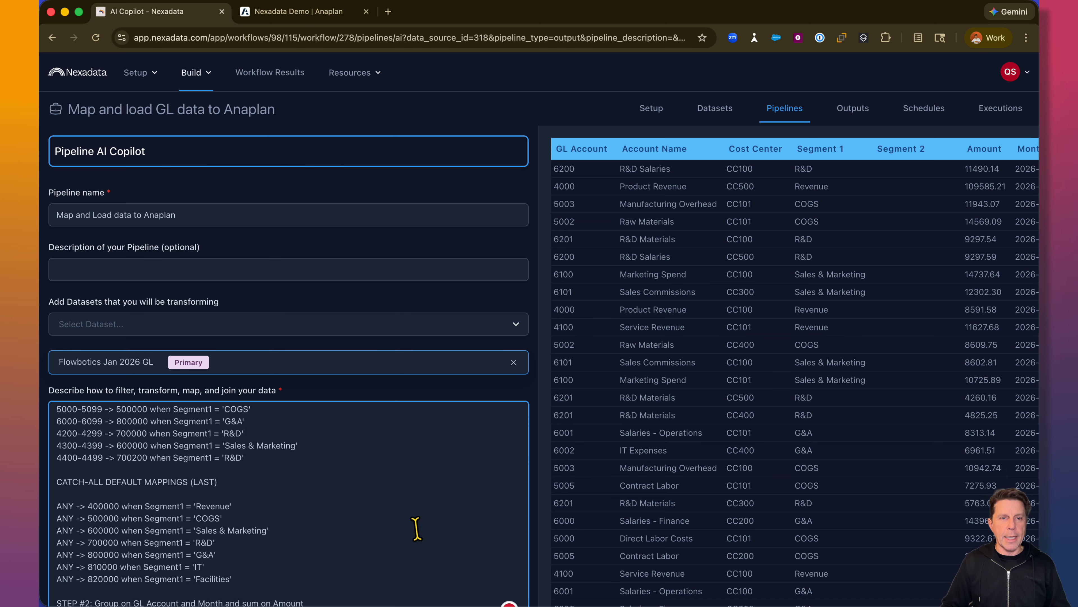
scroll(416, 528, "up", 10)
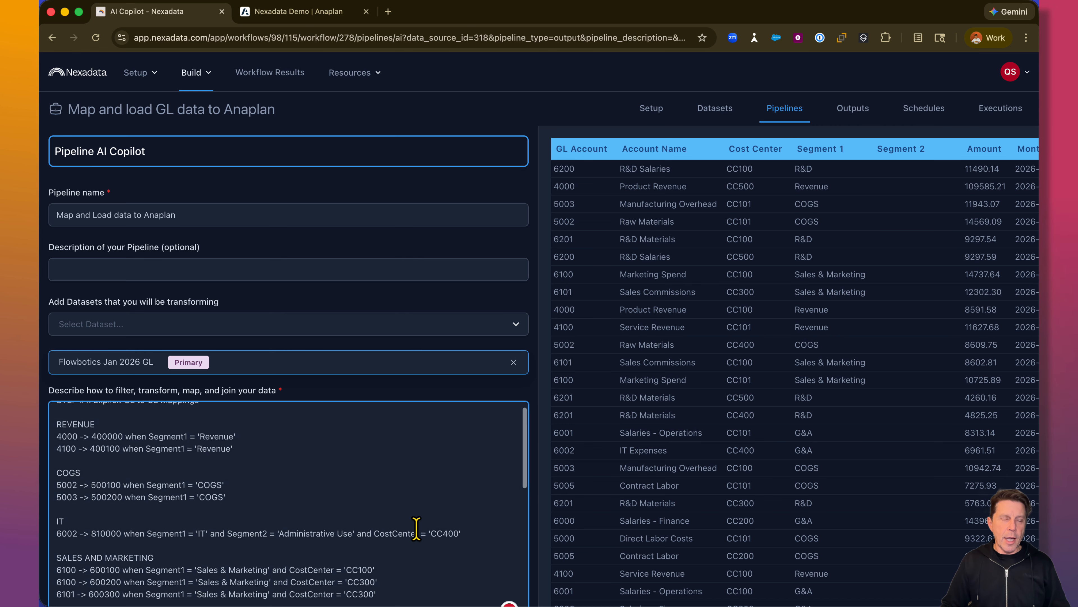
scroll(416, 528, "up", 1)
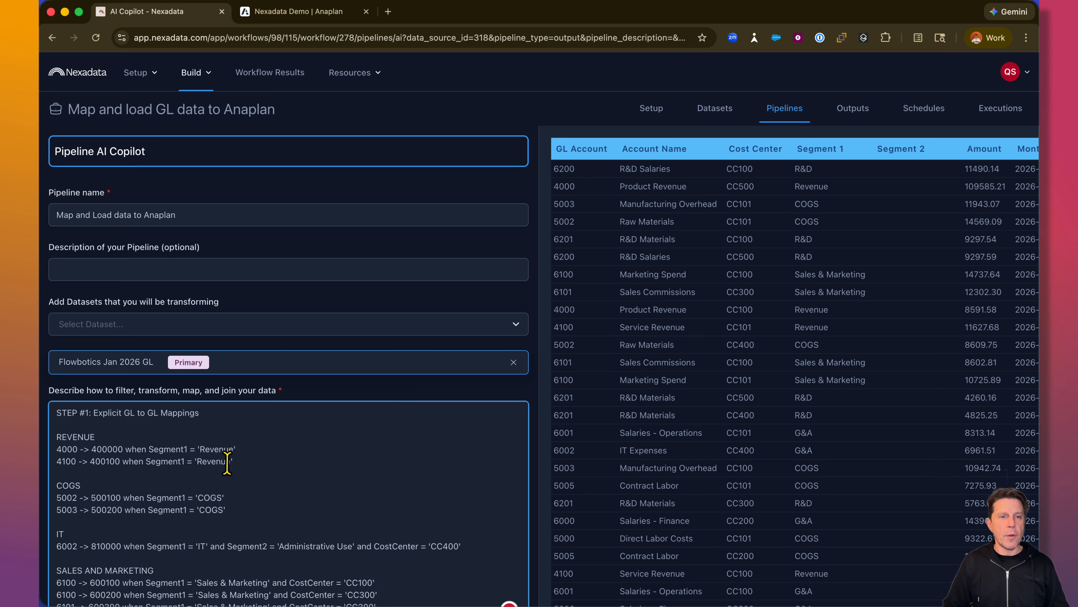
scroll(276, 494, "down", 3)
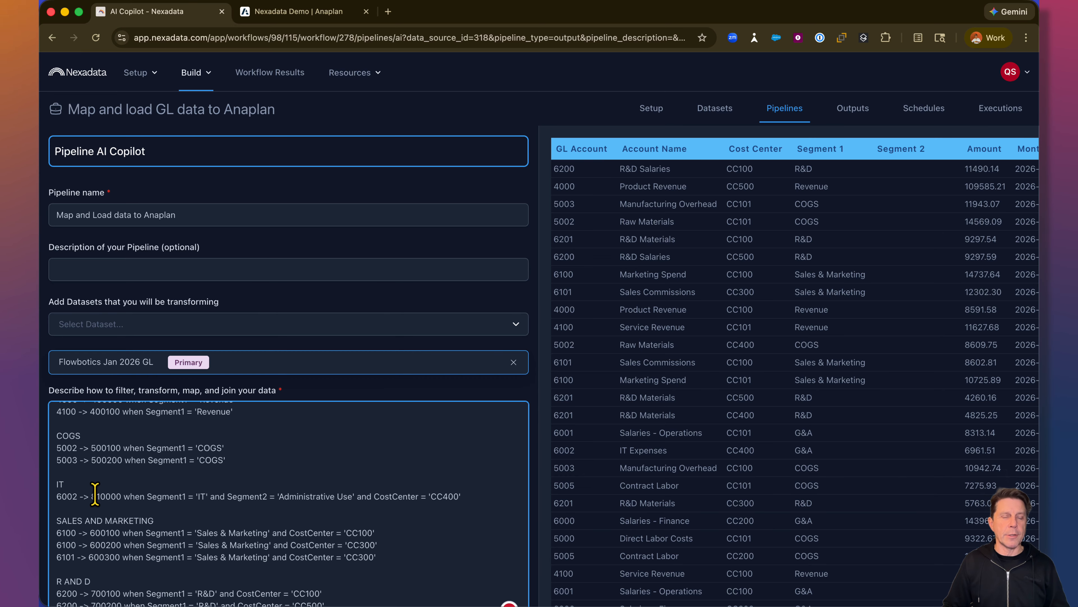
scroll(221, 502, "down", 1)
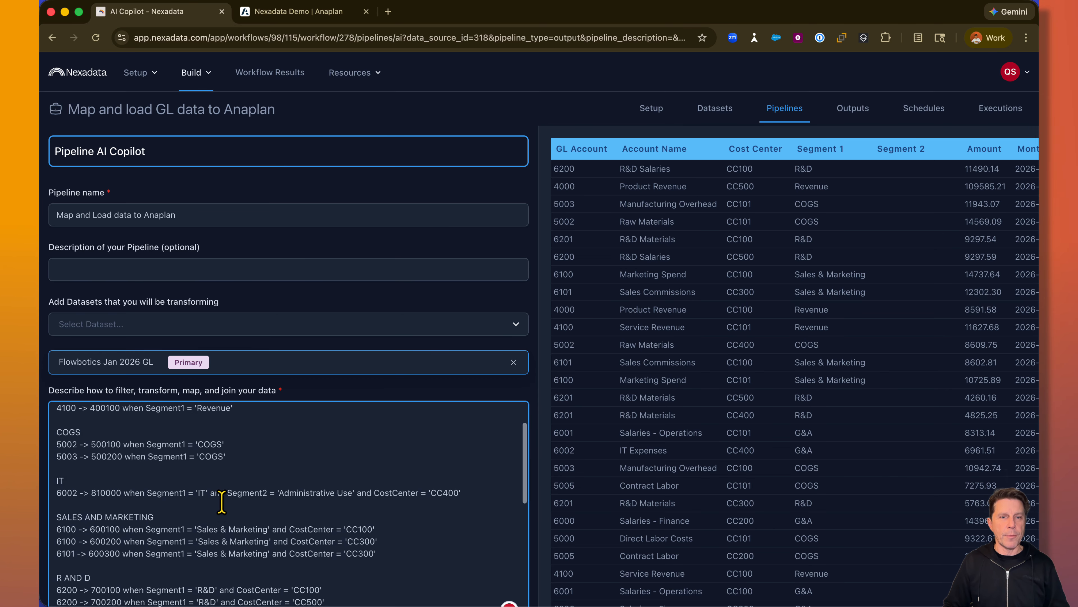
scroll(221, 502, "down", 8)
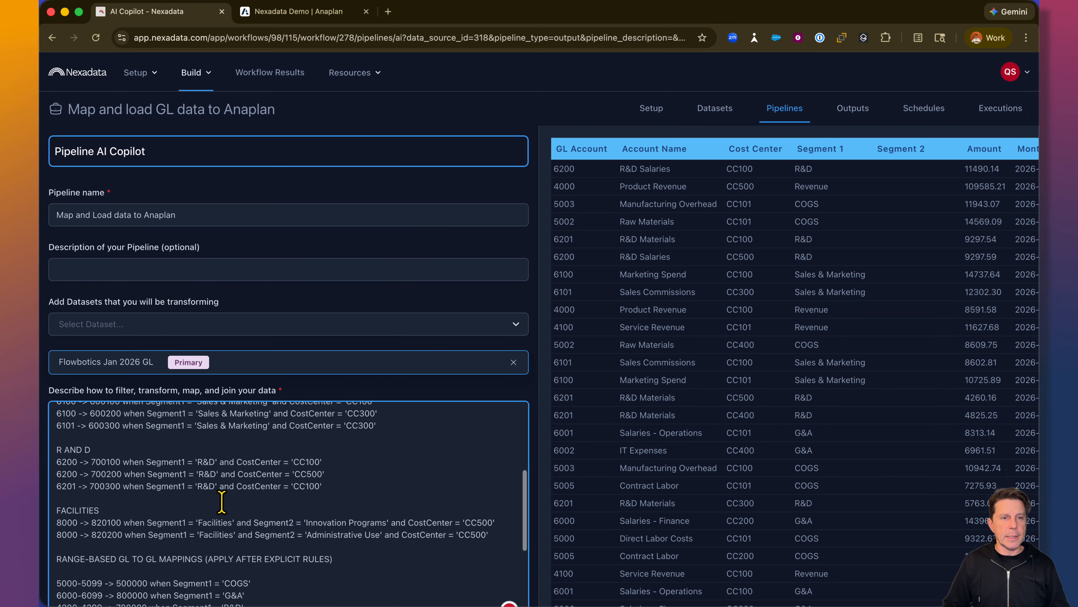
scroll(221, 502, "down", 5)
scroll(221, 502, "down", 5)
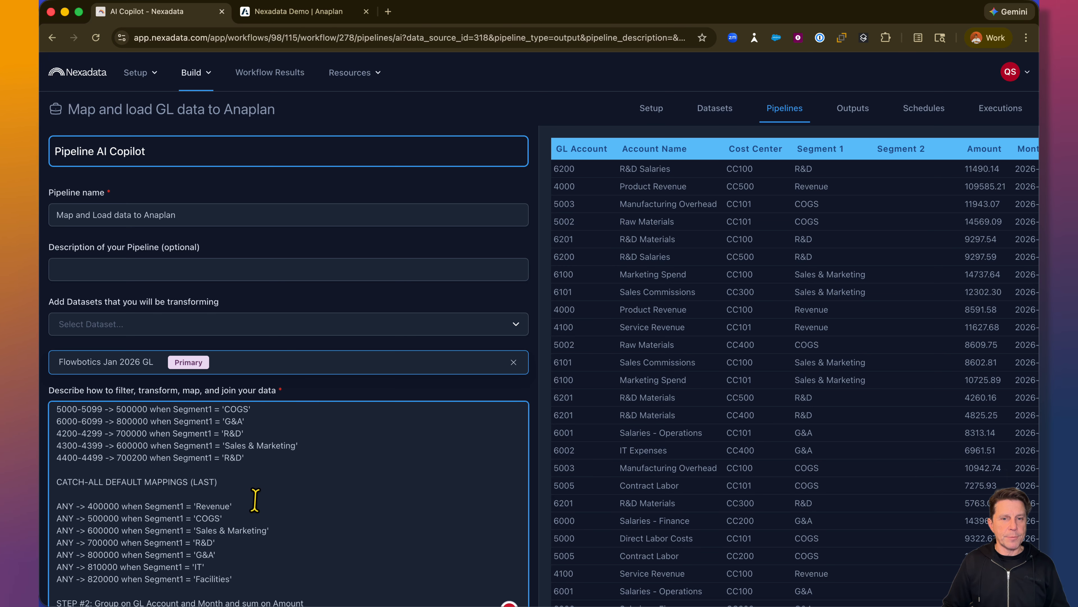
scroll(255, 502, "down", 6)
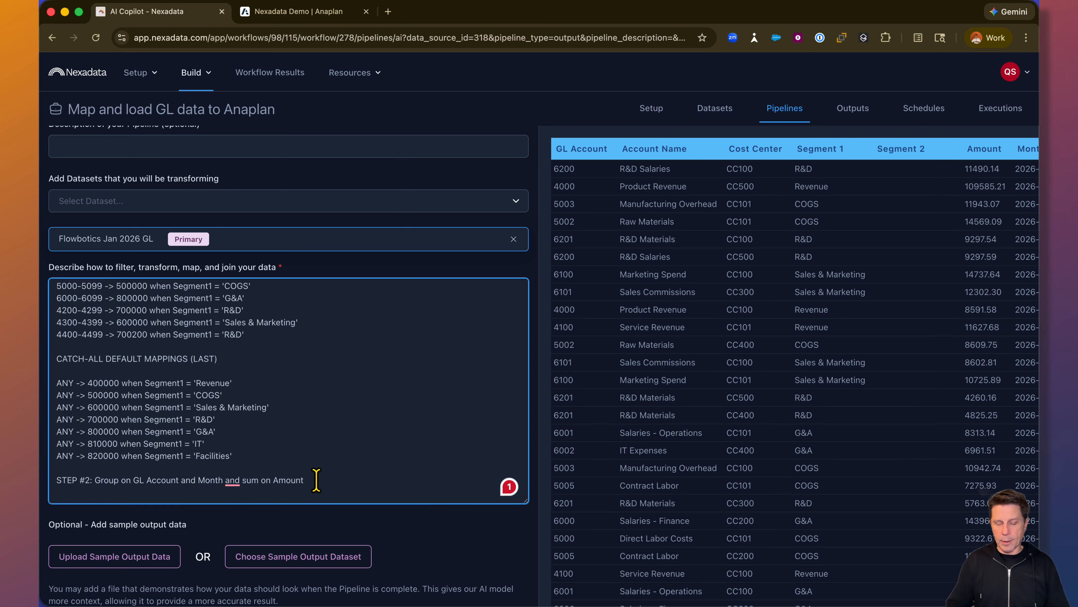
- Add the instruction "Do not rename any columns" on a separate line at the end of the transformation description
key("Return")
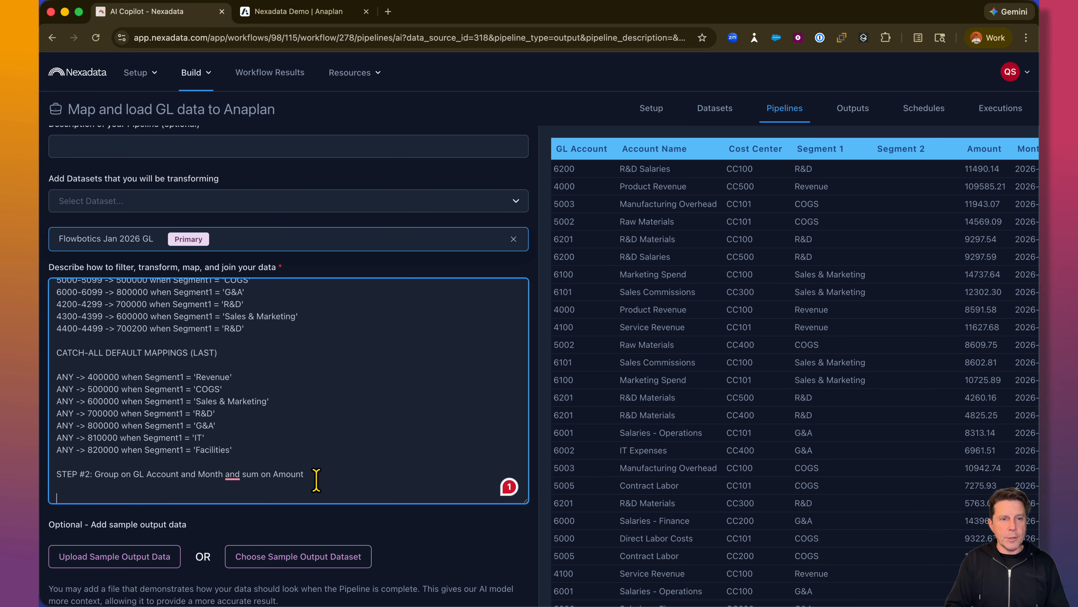
type("Do not r")
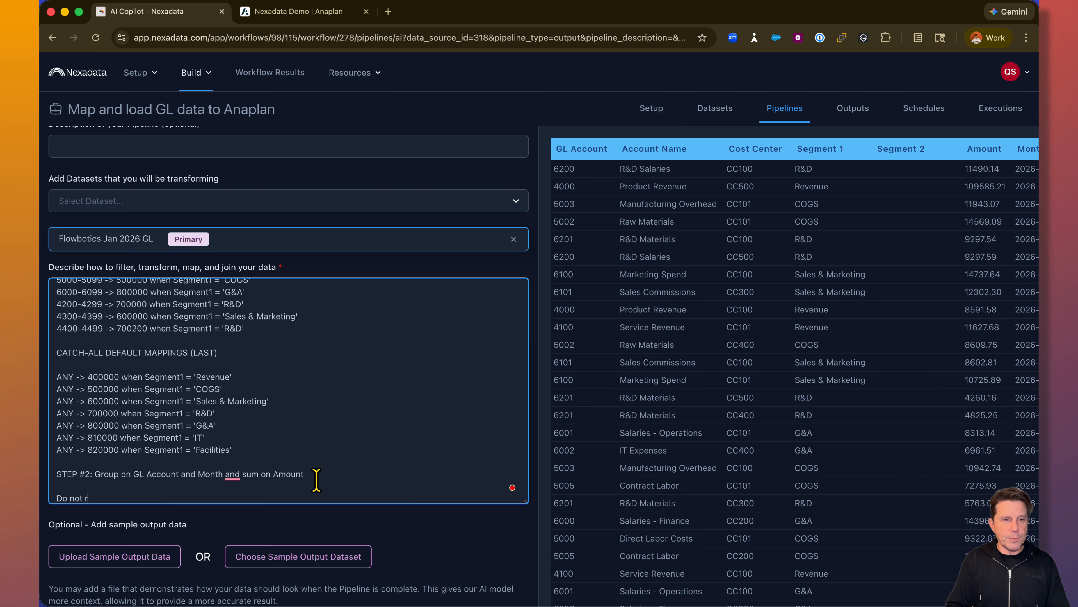
type("ename an")
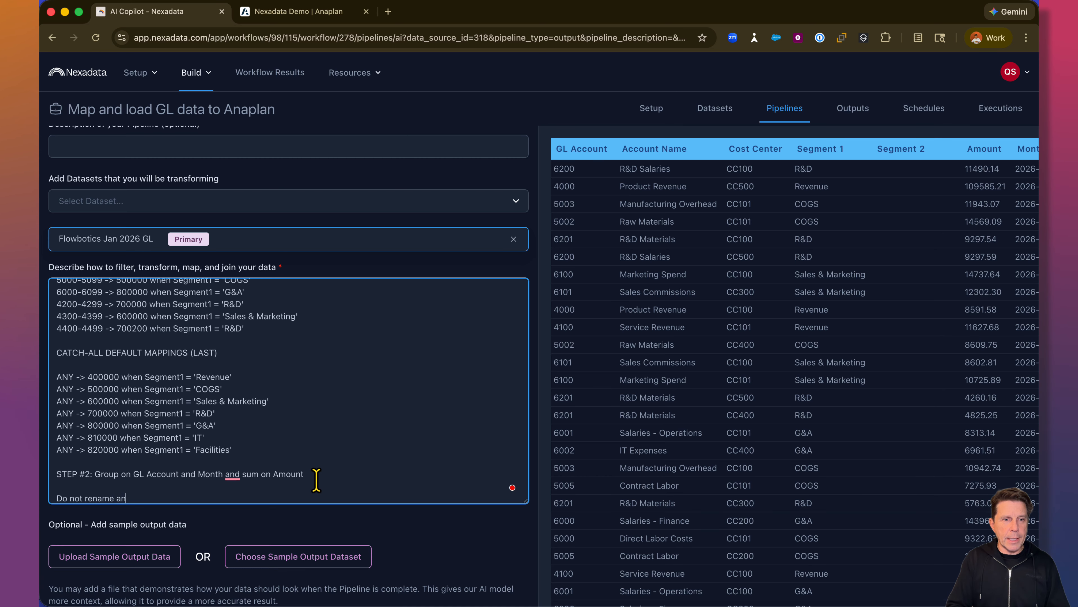
type("y columns")
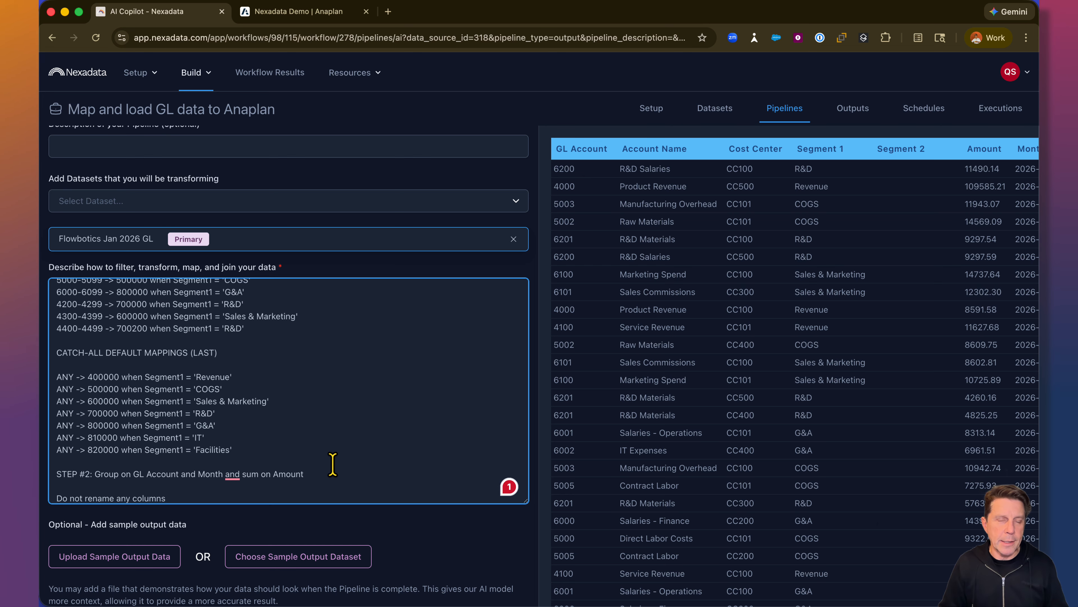
- Generate the AI Copilot's pipeline instructions from the completed description, without adding sample output data
scroll(331, 464, "down", 1)
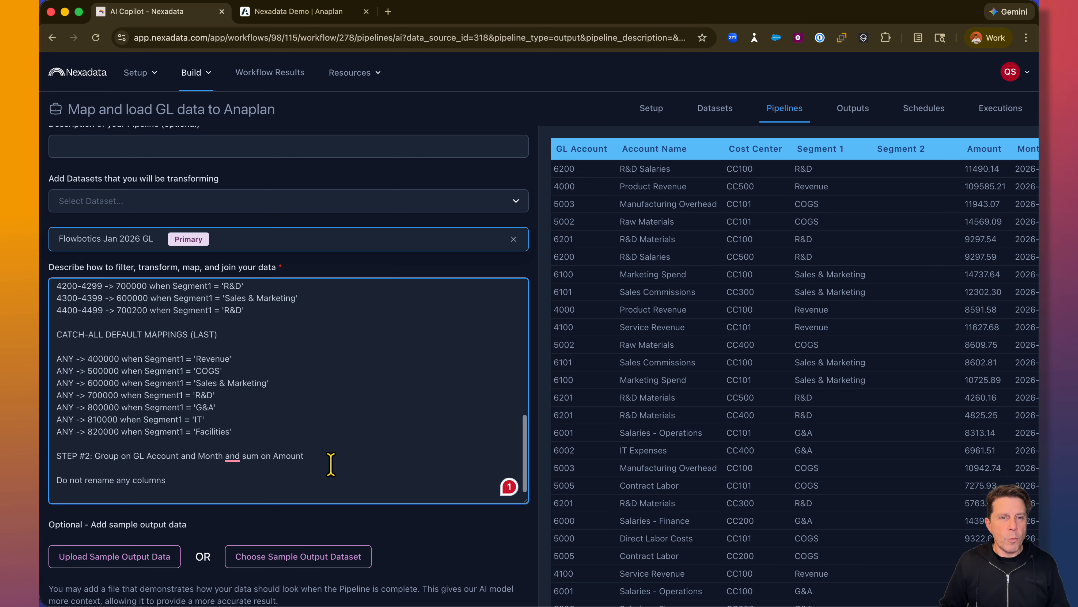
scroll(339, 524, "down", 1)
scroll(341, 524, "down", 3)
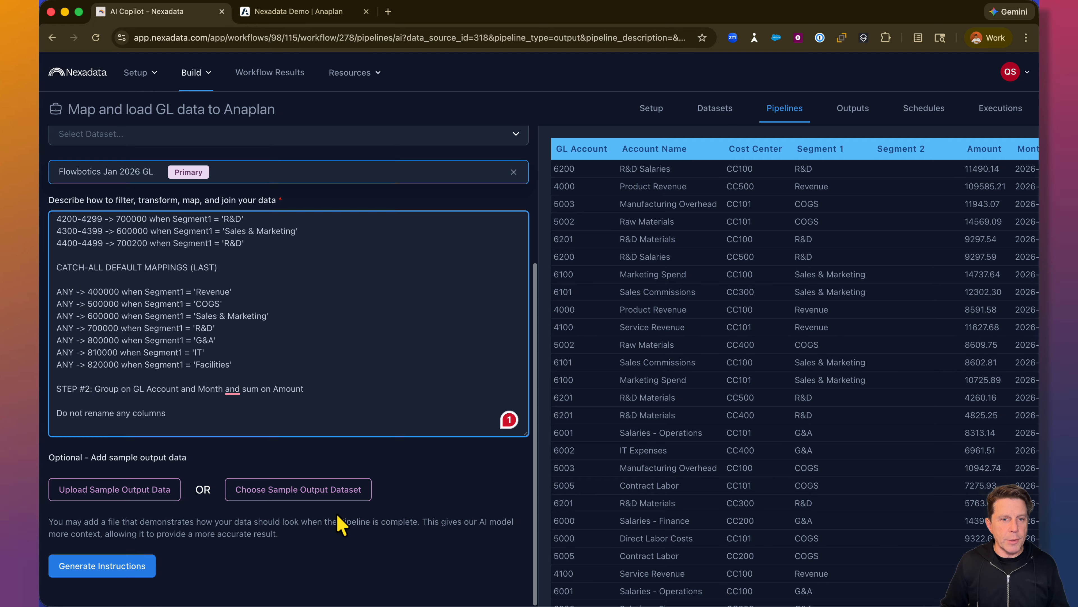
left_click(109, 571)
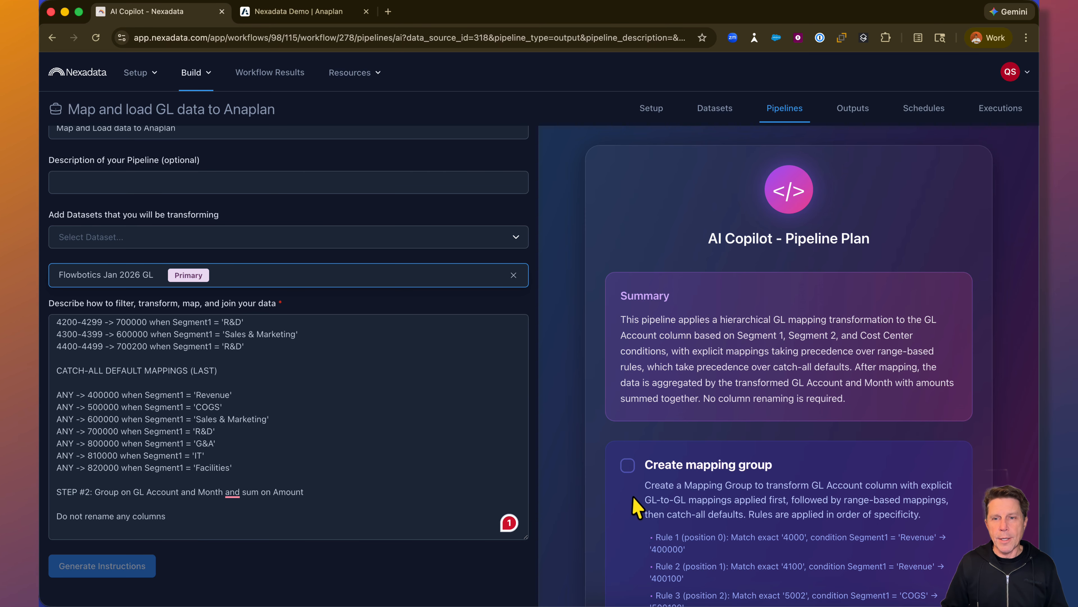
- Check the proposed mapping group rules and Group By transformation in the pipeline plan, and approve the plan to build the pipeline
scroll(637, 506, "down", 3)
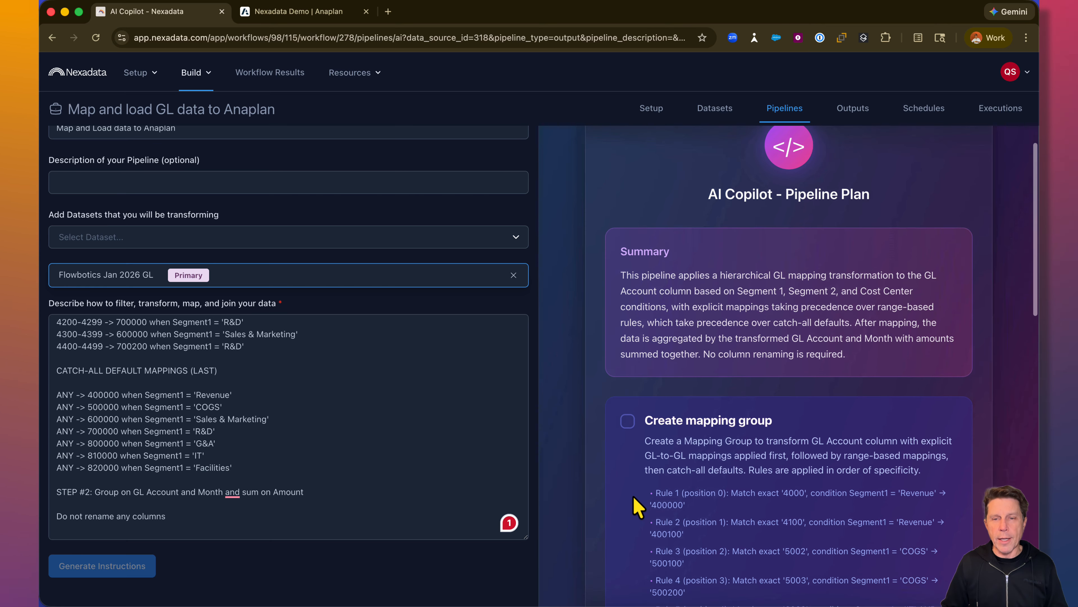
scroll(637, 506, "down", 5)
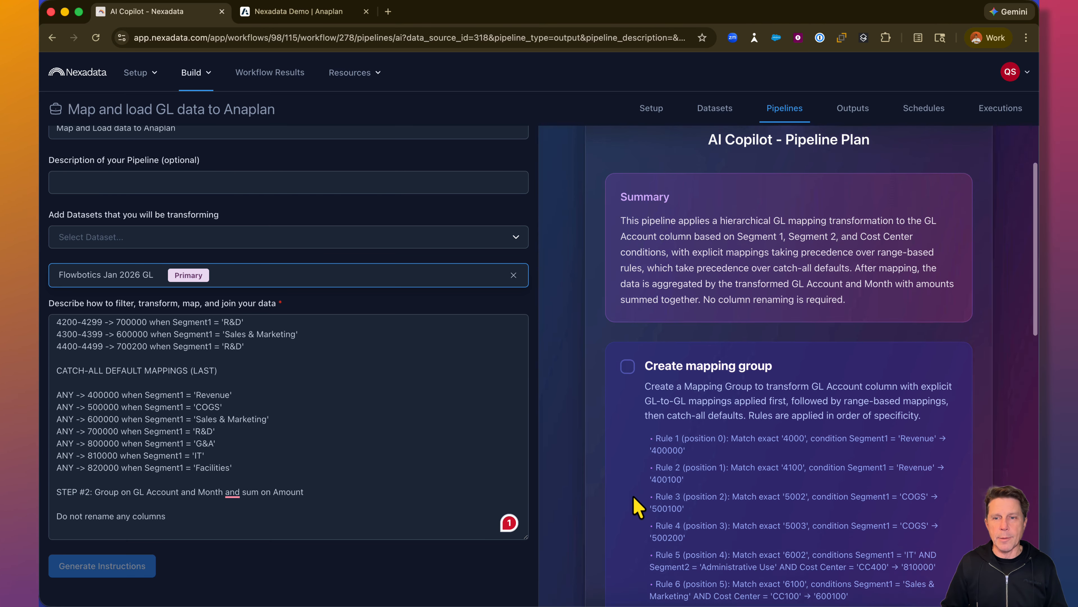
scroll(637, 505, "down", 5)
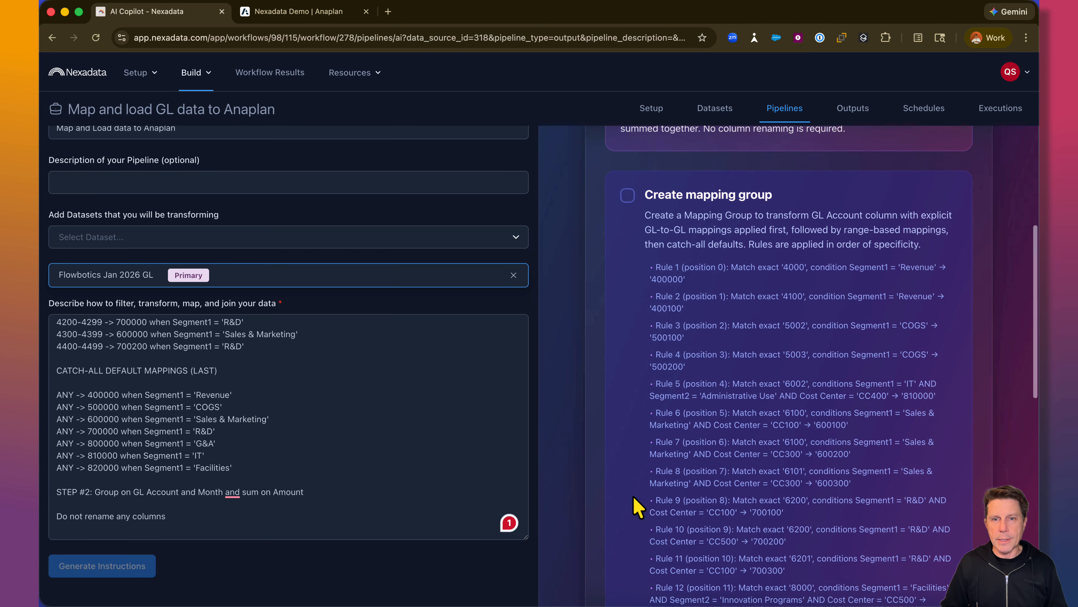
scroll(637, 505, "down", 5)
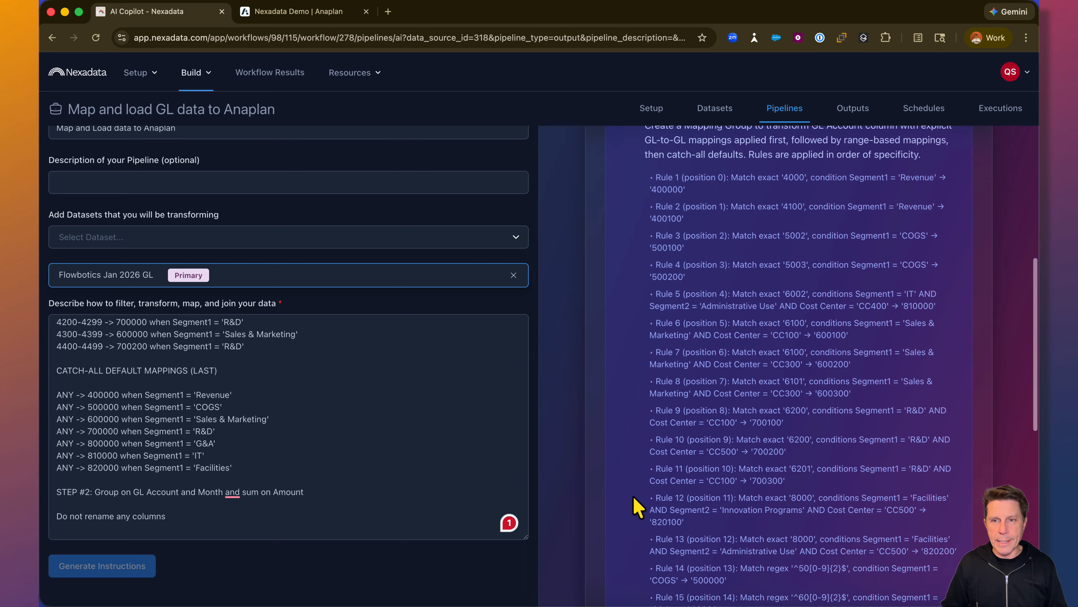
scroll(637, 506, "down", 10)
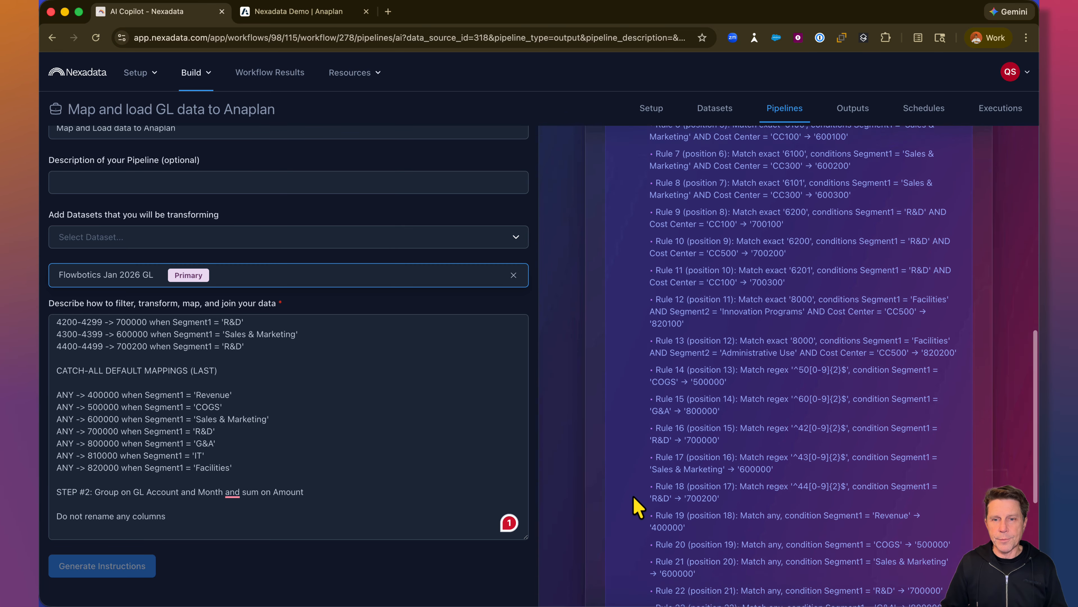
scroll(637, 506, "down", 7)
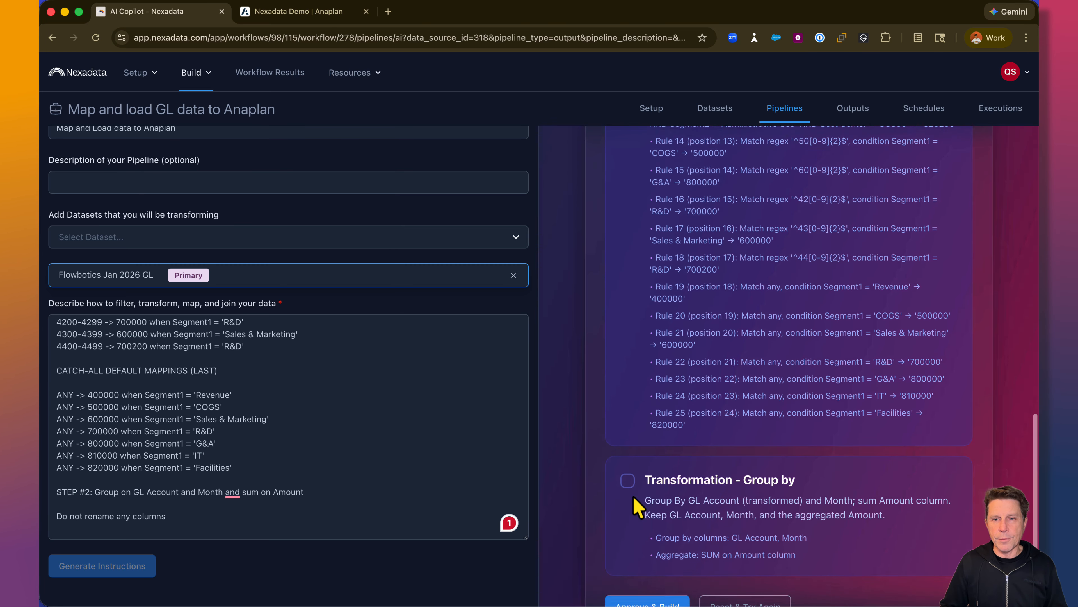
scroll(637, 505, "down", 1)
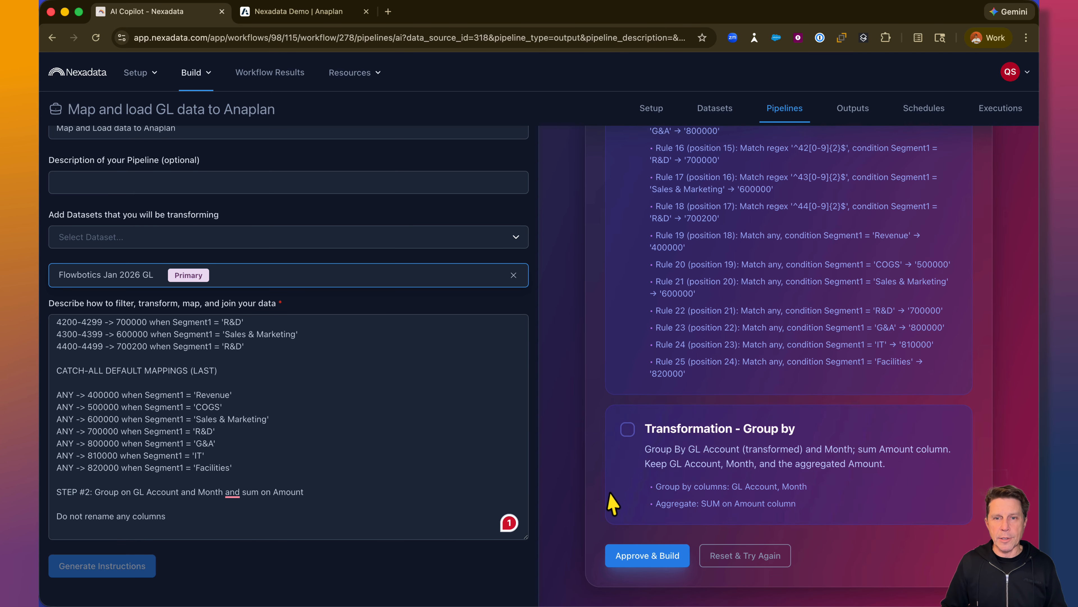
left_click(635, 560)
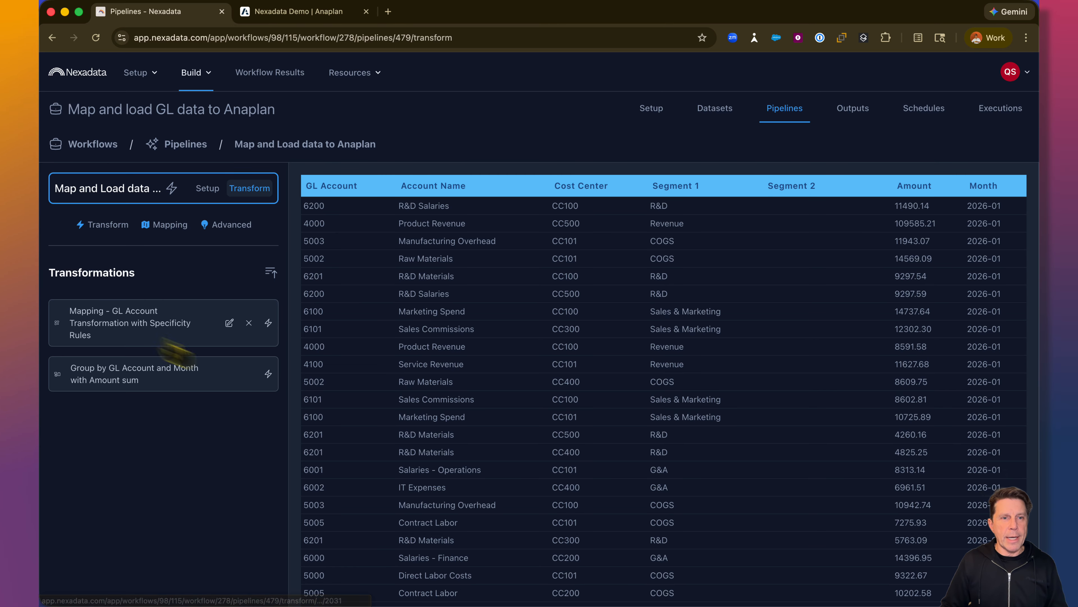
- Open the GL Account mapping transformation for editing and review its linked columns and its exact and regex mapping rules
left_click(120, 325)
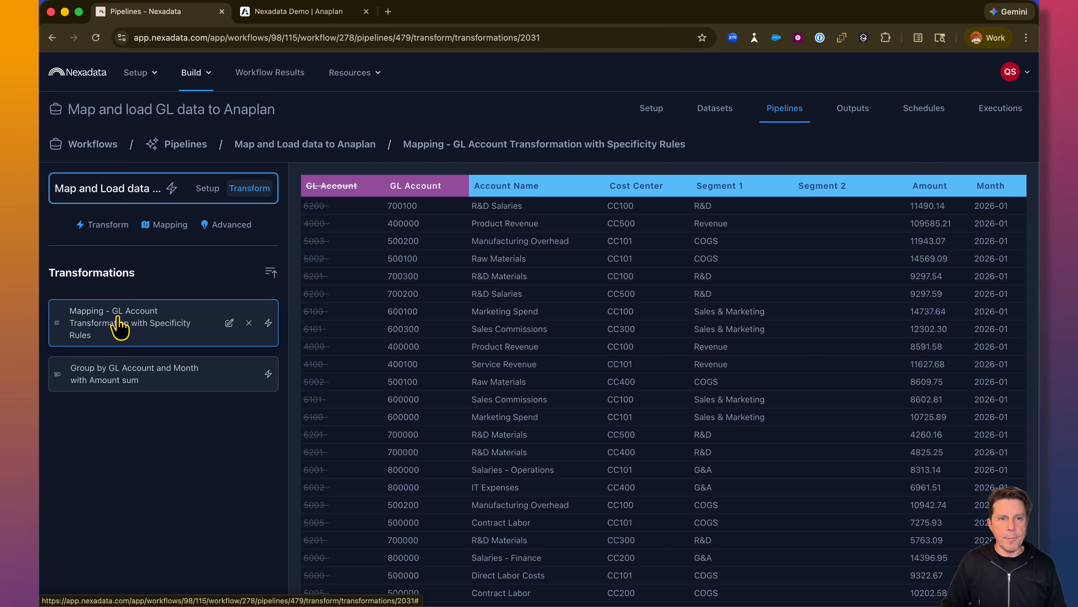
left_click(229, 323)
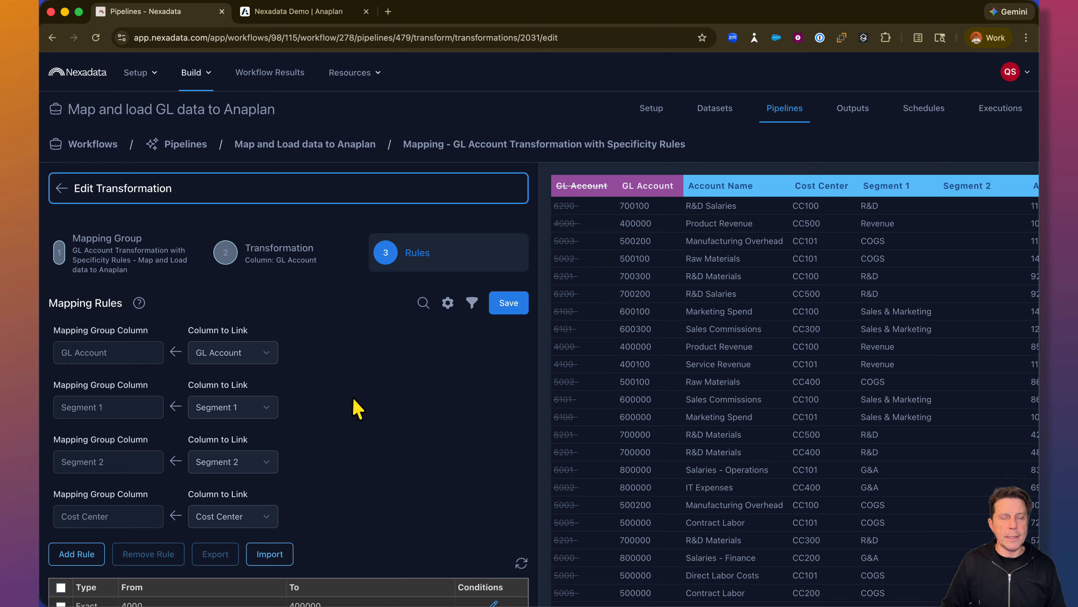
scroll(358, 408, "down", 5)
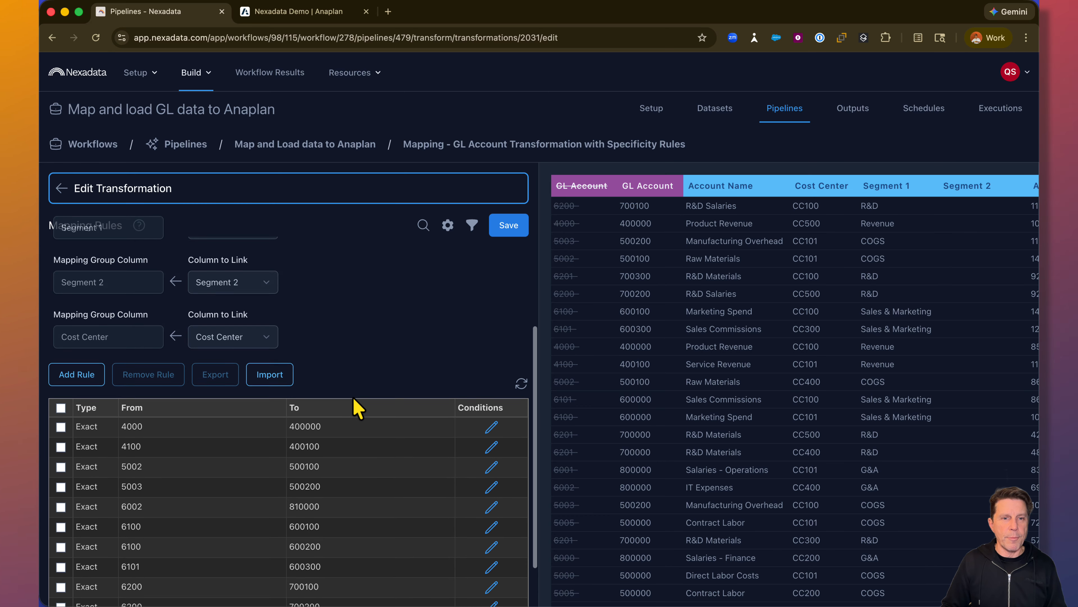
scroll(358, 409, "down", 3)
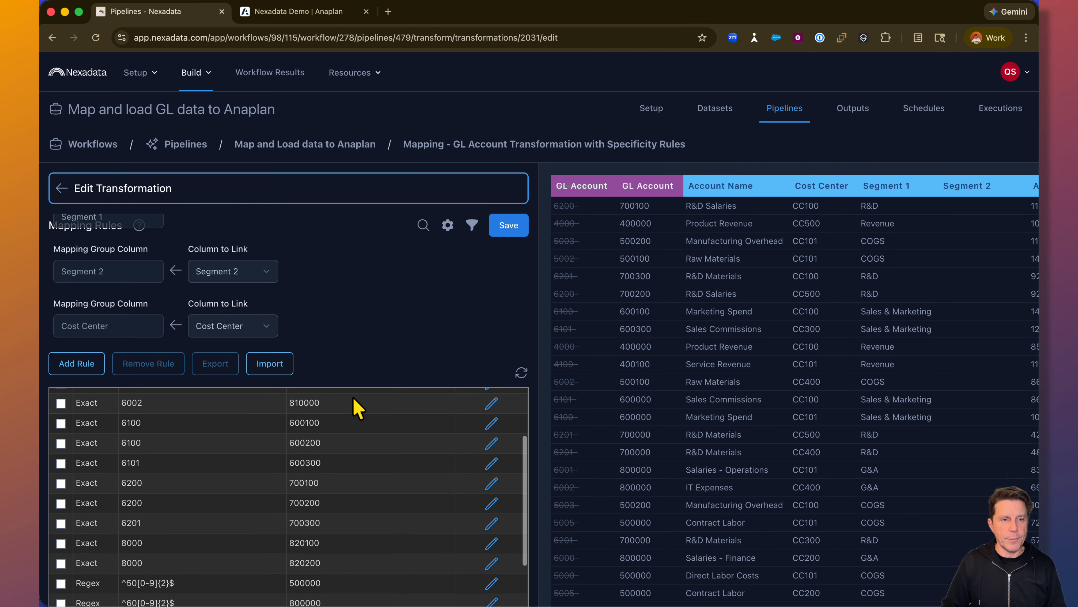
scroll(358, 409, "down", 1)
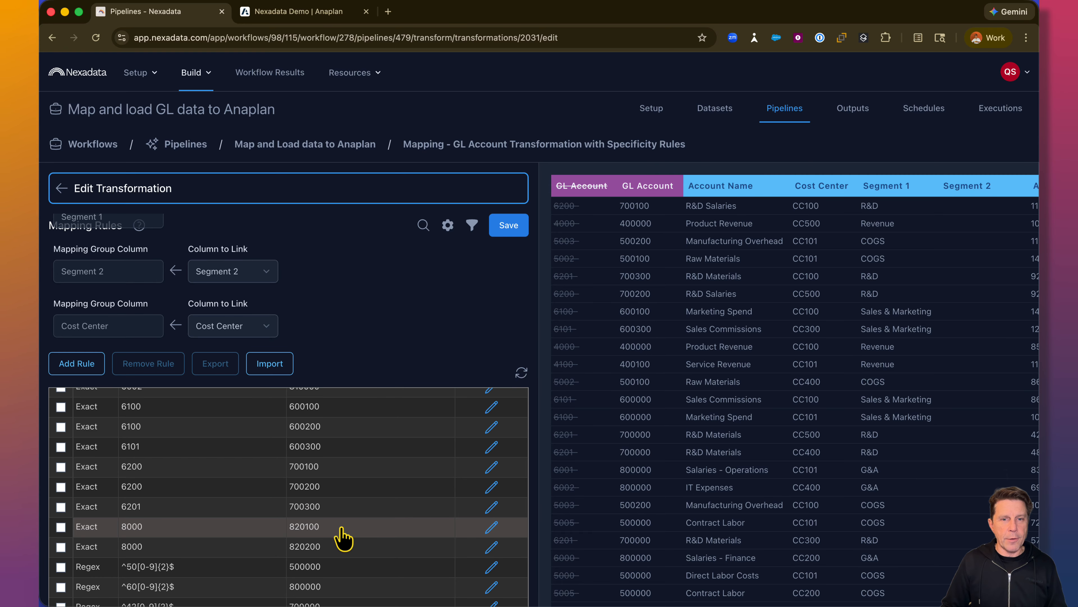
- Inspect the conditions on the rule mapping 8000 to 820100, and leave the transformation editor without changes
left_click(492, 532)
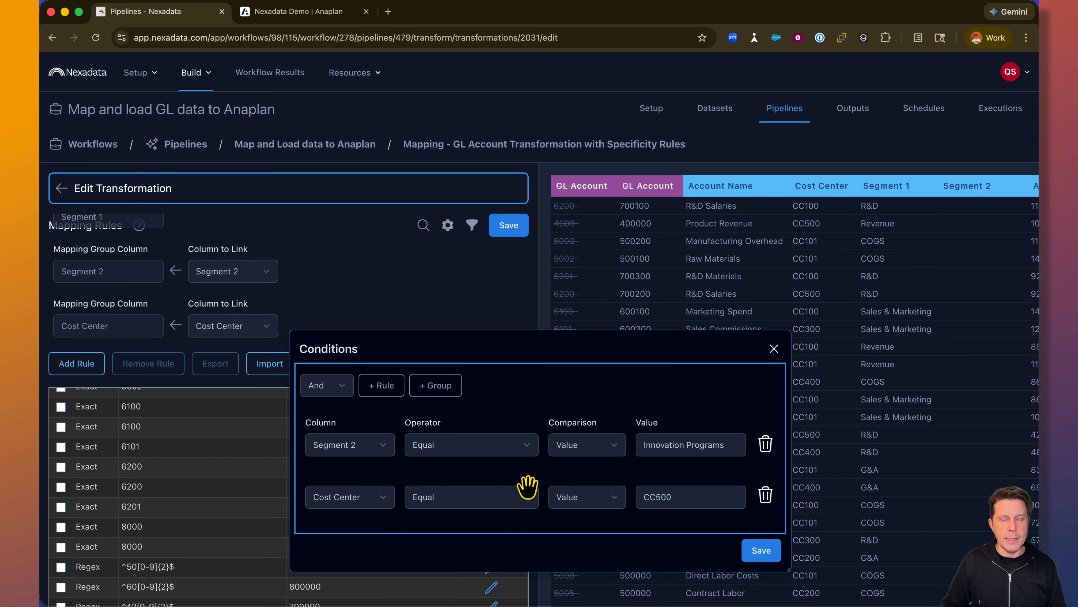
left_click_drag(559, 362, 554, 252)
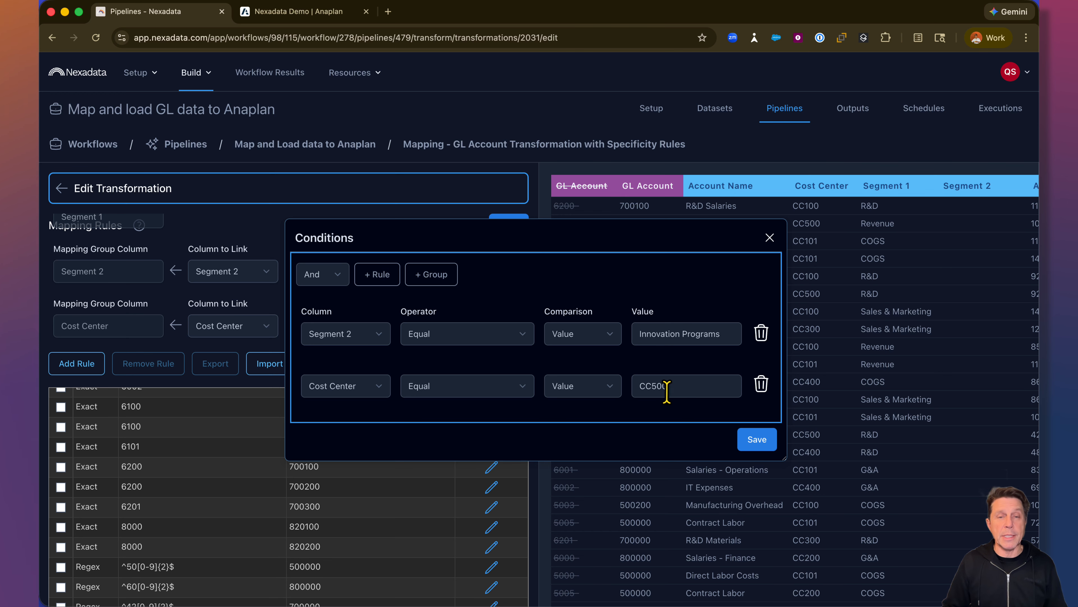
left_click(769, 238)
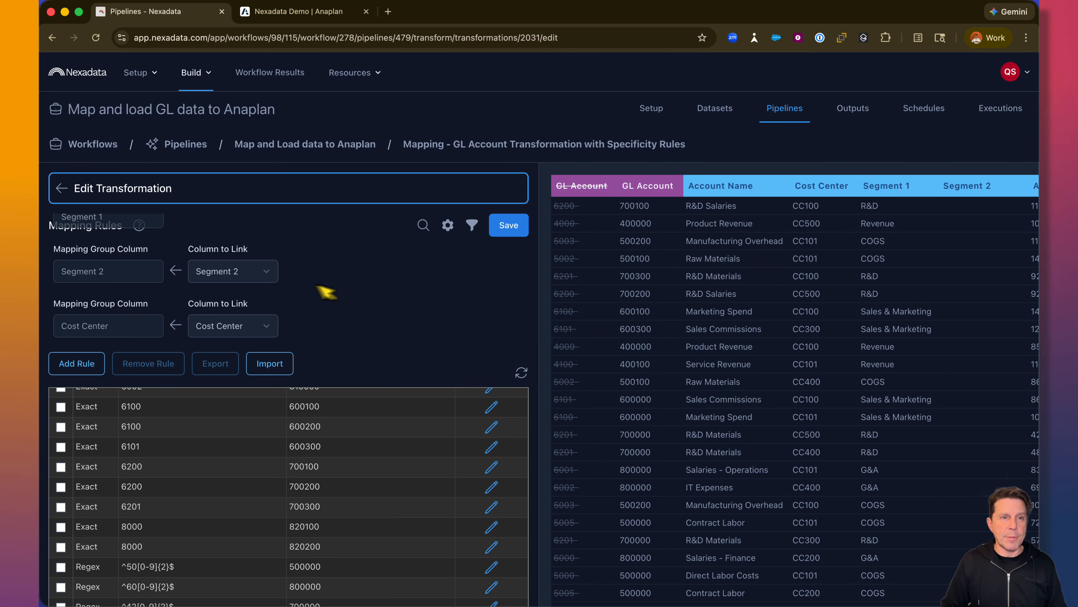
left_click(61, 188)
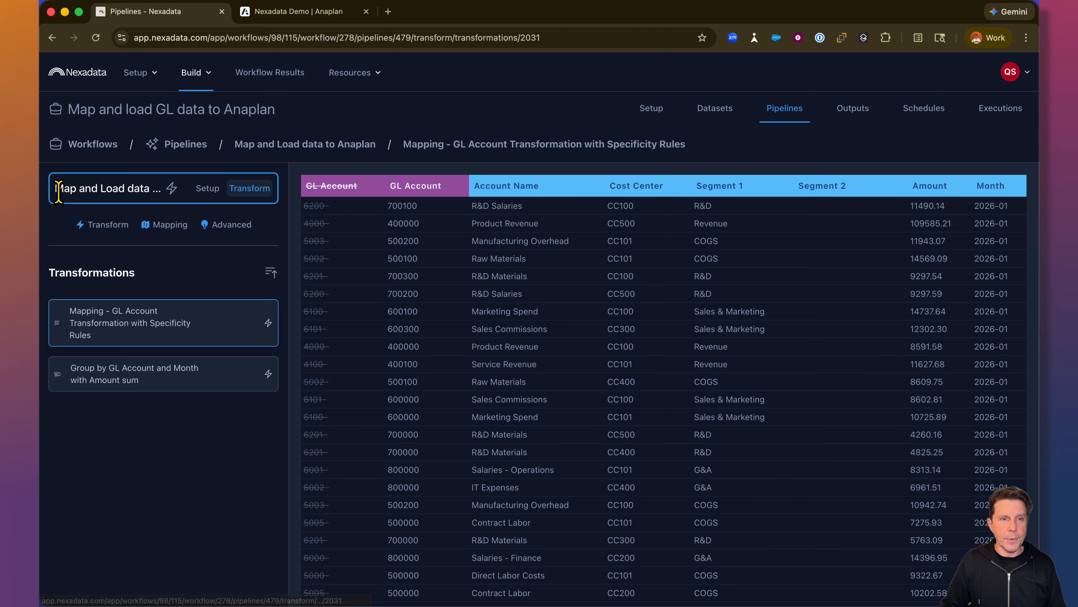
- Start a mapping transformation after the Group By step, using the existing mapping group Anaplan Module Line Item Mapping
left_click(127, 379)
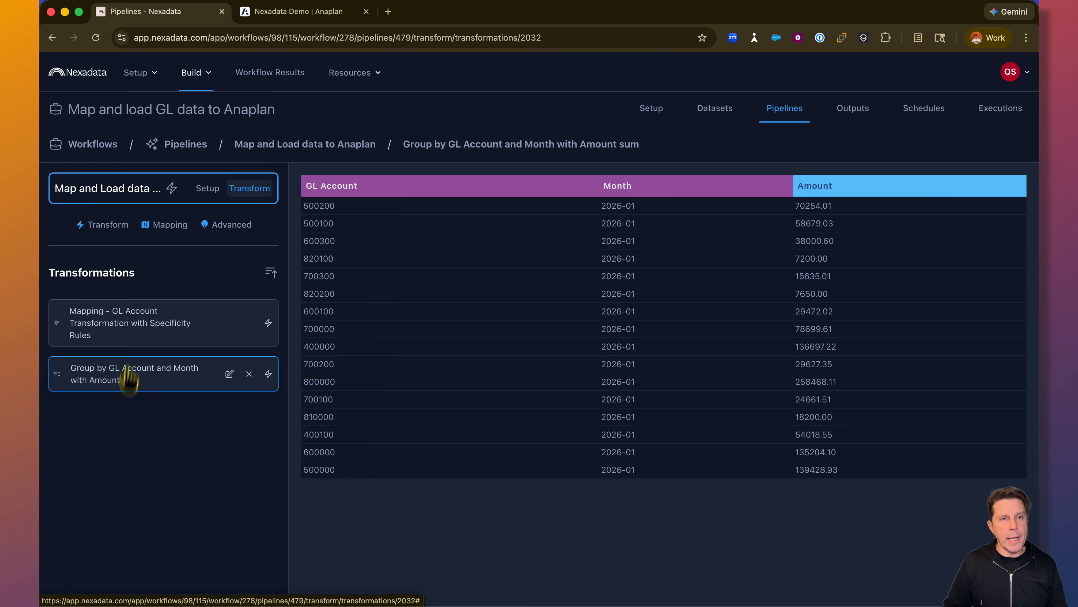
left_click(158, 229)
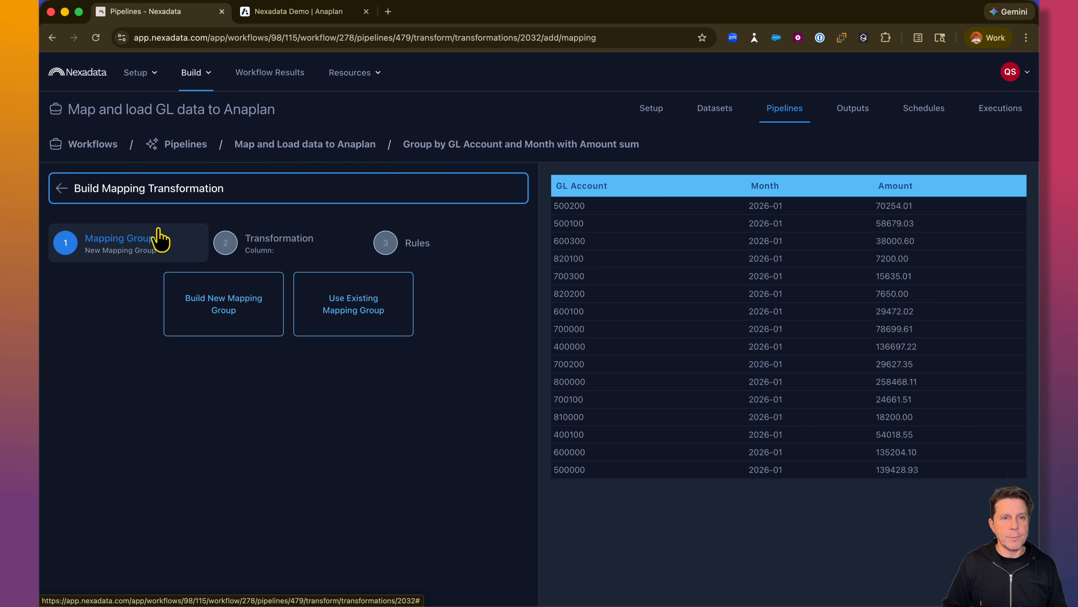
left_click(338, 314)
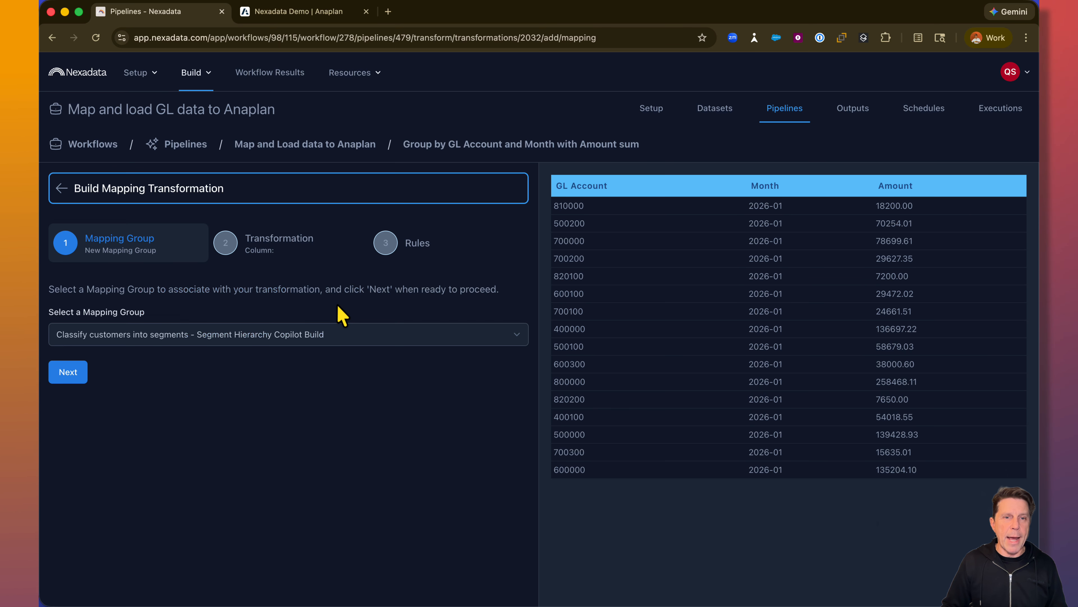
left_click(287, 340)
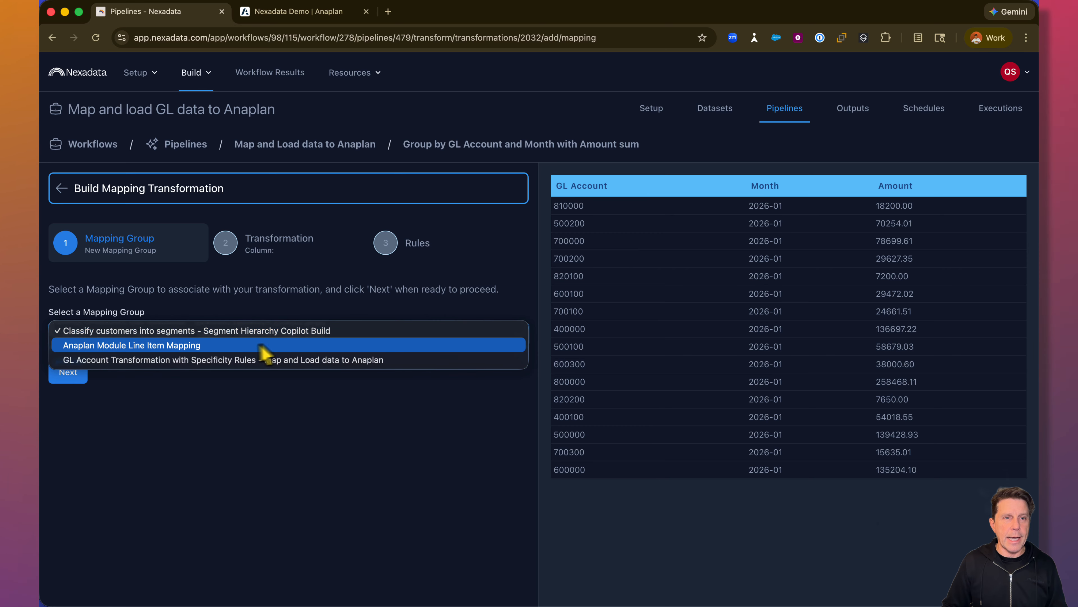
left_click(247, 346)
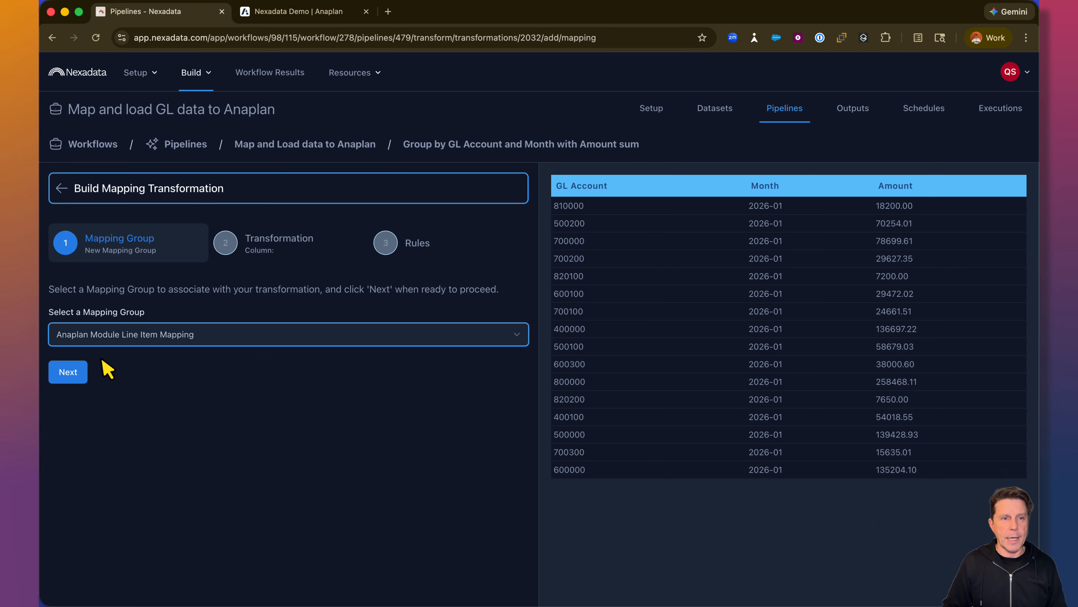
left_click(68, 372)
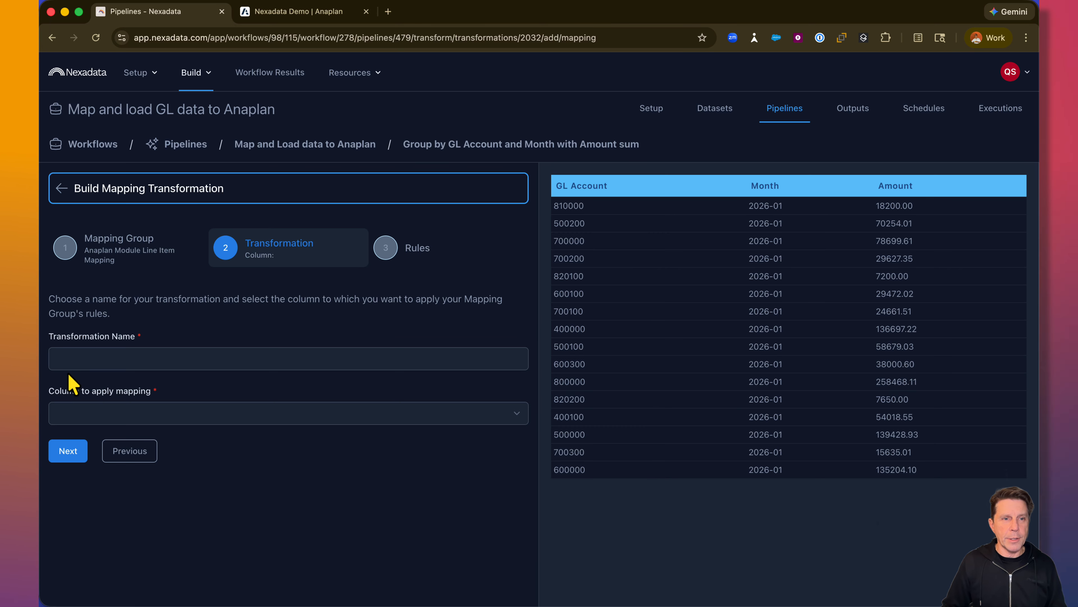
- Name the mapping transformation "Map to Anaplan Line Items" and apply it to the GL Account column
left_click(85, 362)
type("Map to Anaplan")
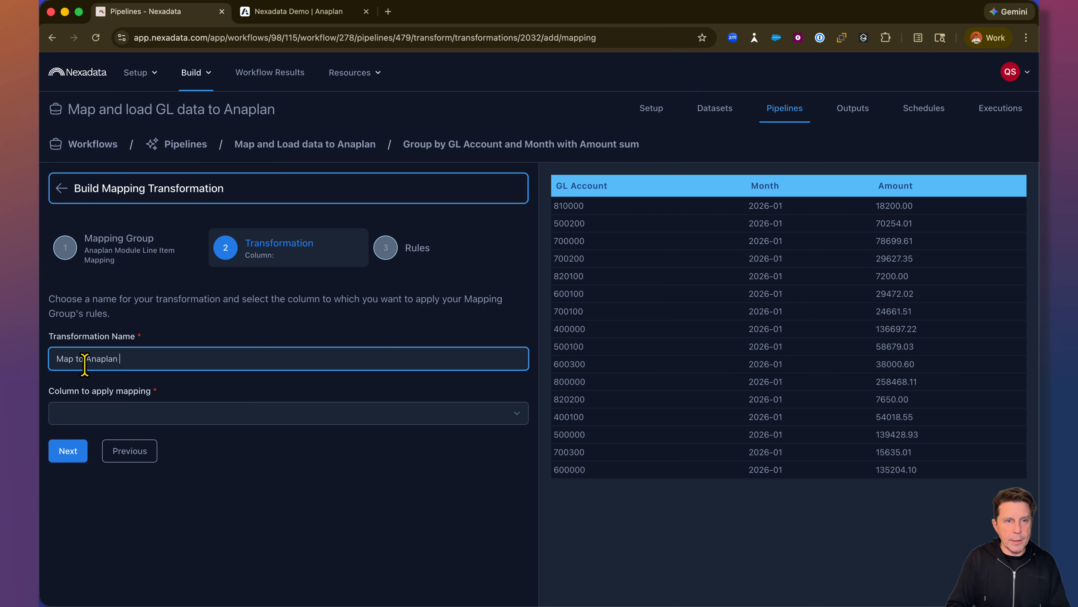
type(" Line Items")
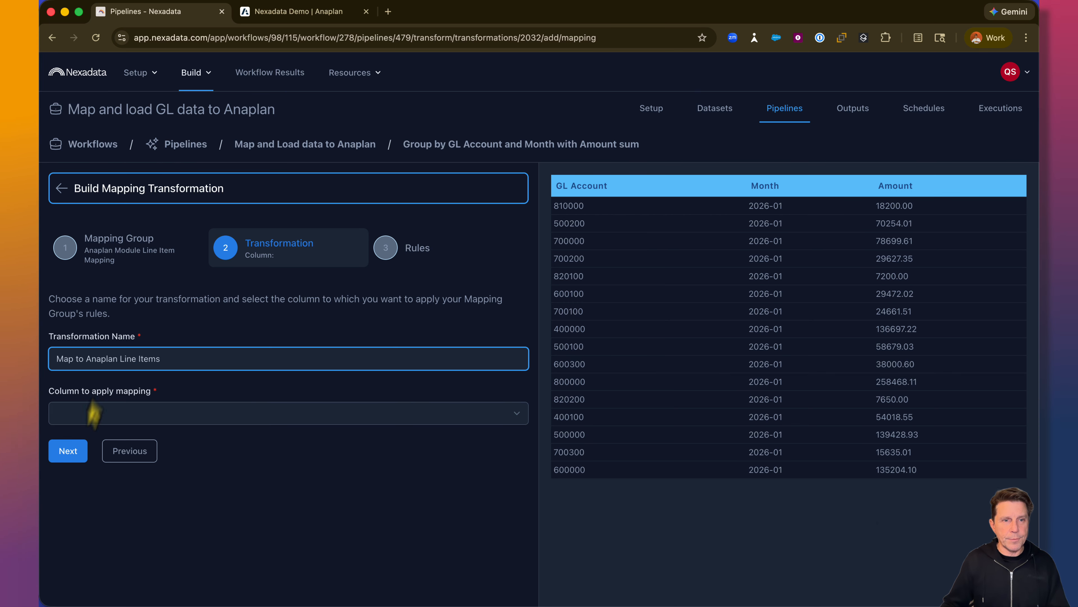
left_click(84, 421)
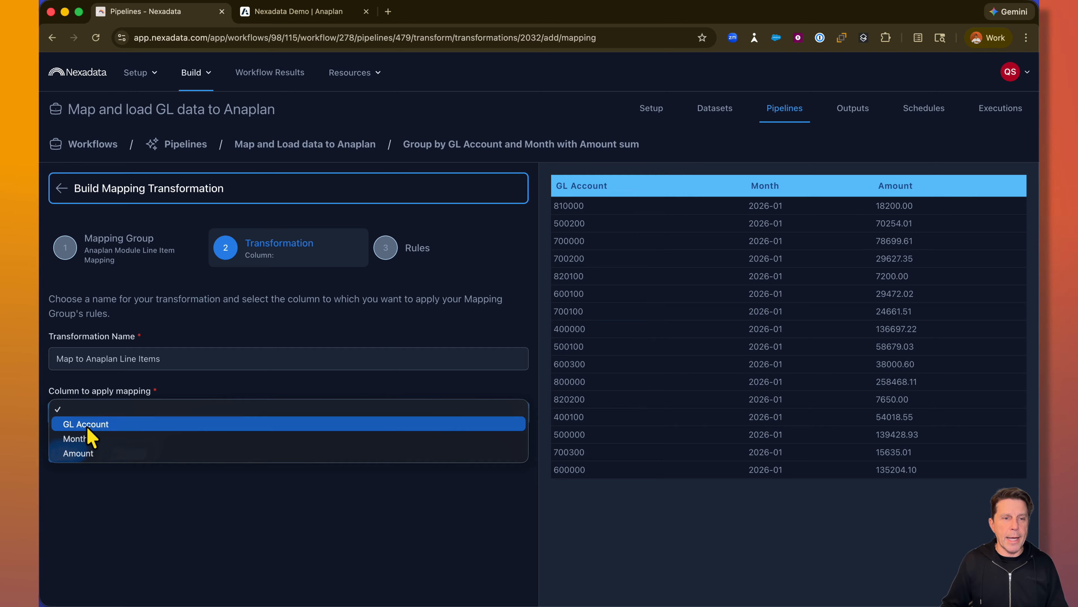
left_click(88, 425)
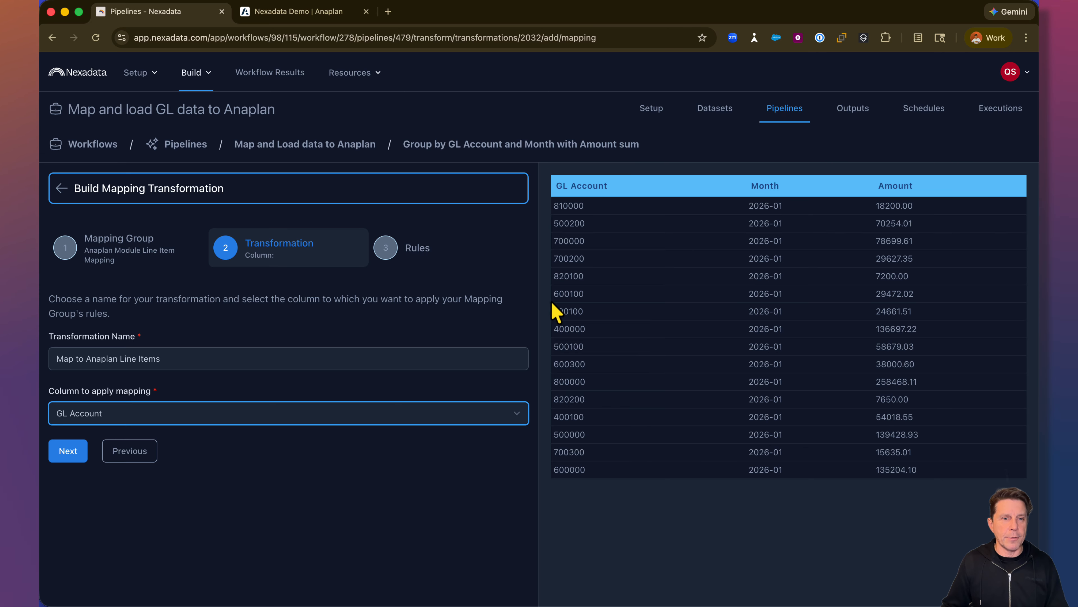
- Preview the line item mapping rules on the grouped data and save the mapping transformation
left_click(68, 454)
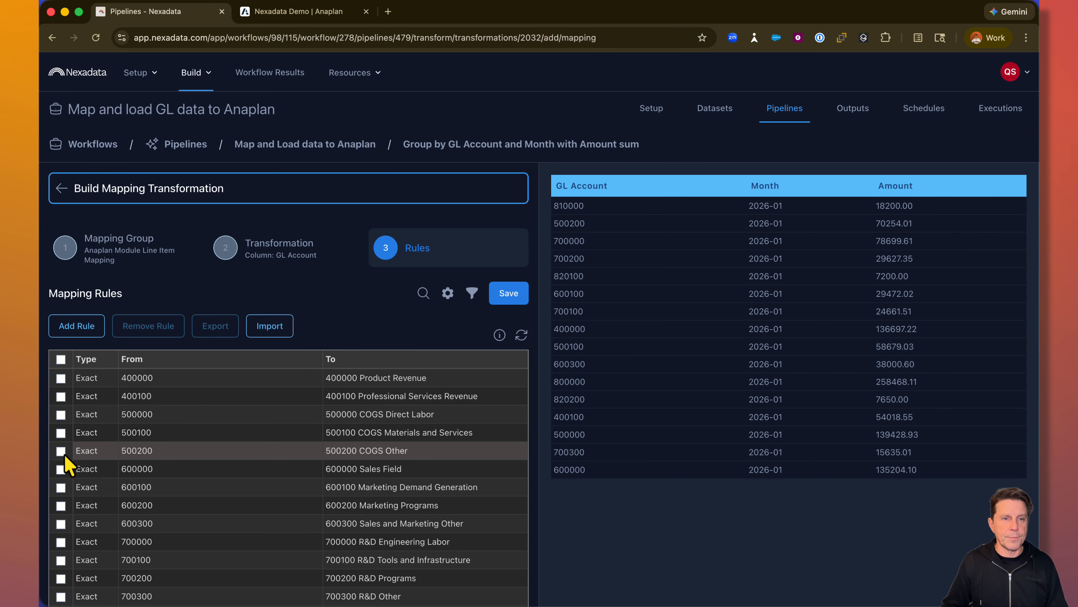
left_click(522, 336)
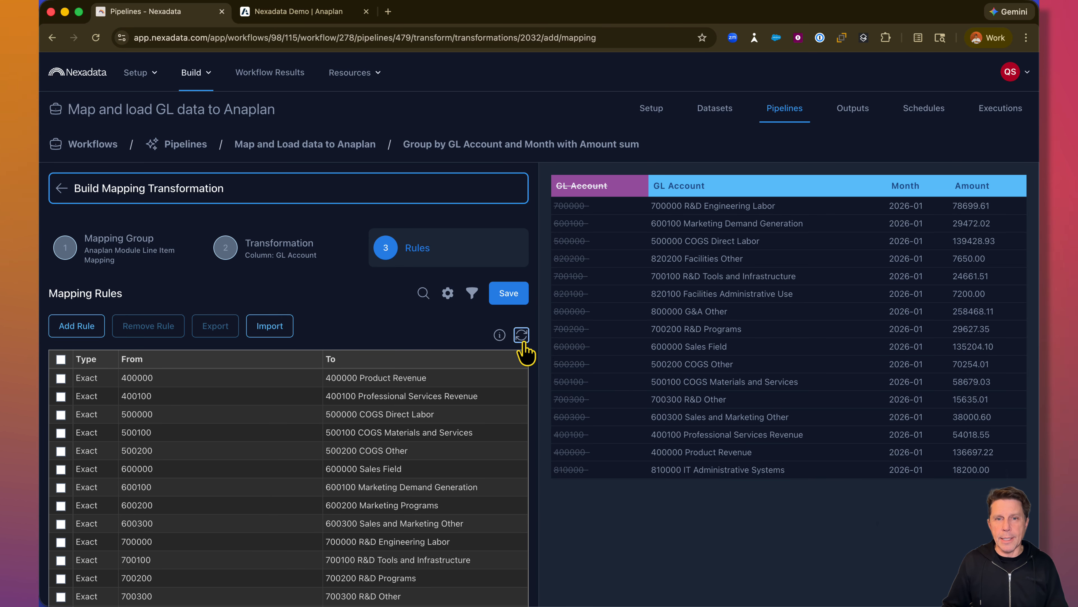
left_click(512, 296)
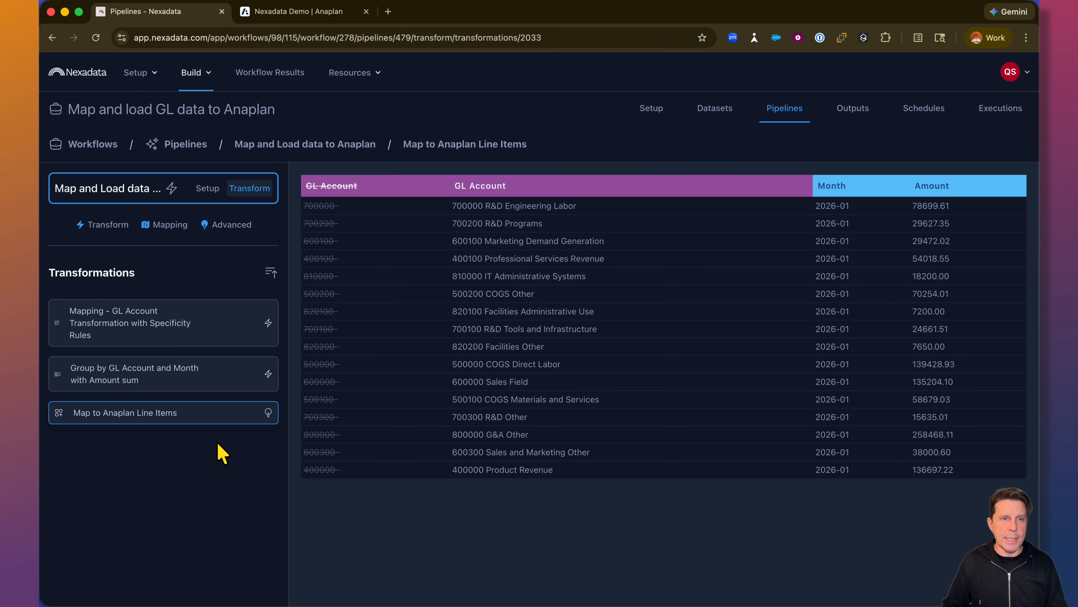
- Add an AI-powered transformation after the line item mapping that sorts the data by GL Account
left_click(105, 227)
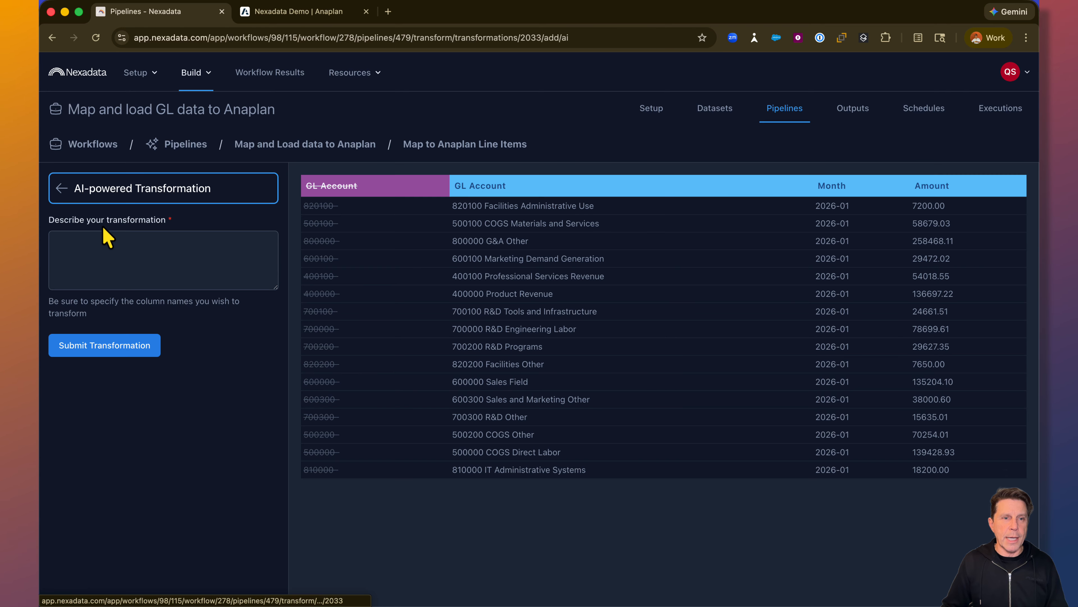
left_click(89, 263)
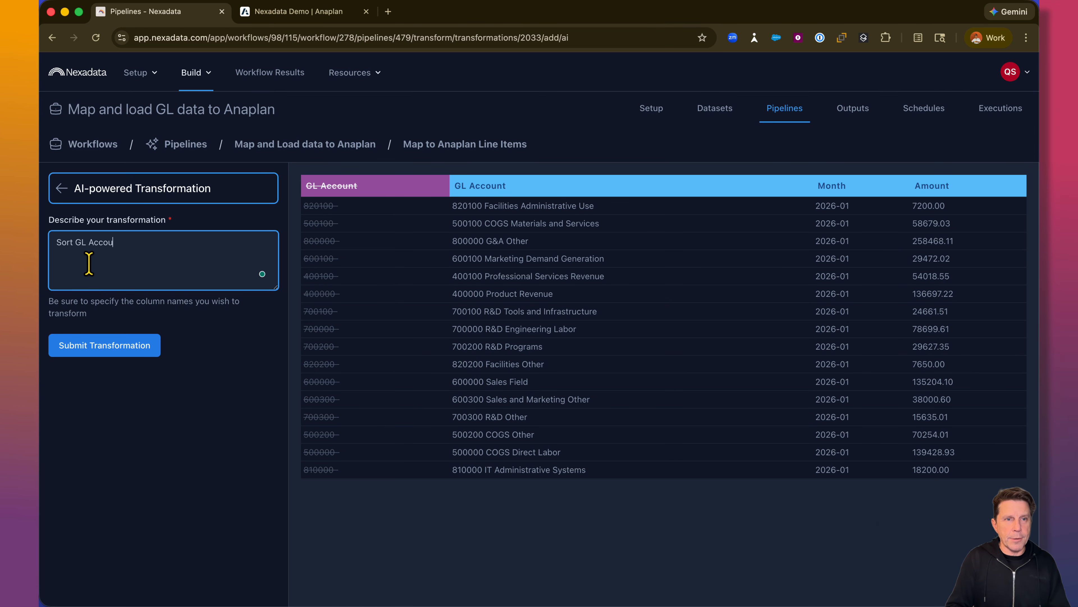
left_click(80, 344)
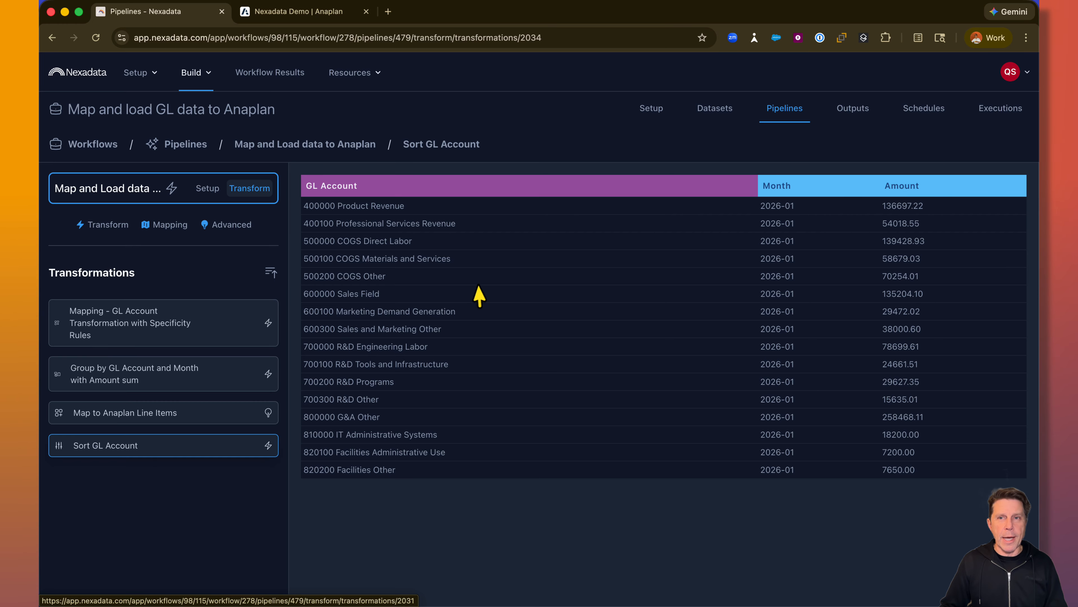
- Add a customized workflow output named "Load to Anaplan" that uses the Anaplan Connection
left_click(854, 111)
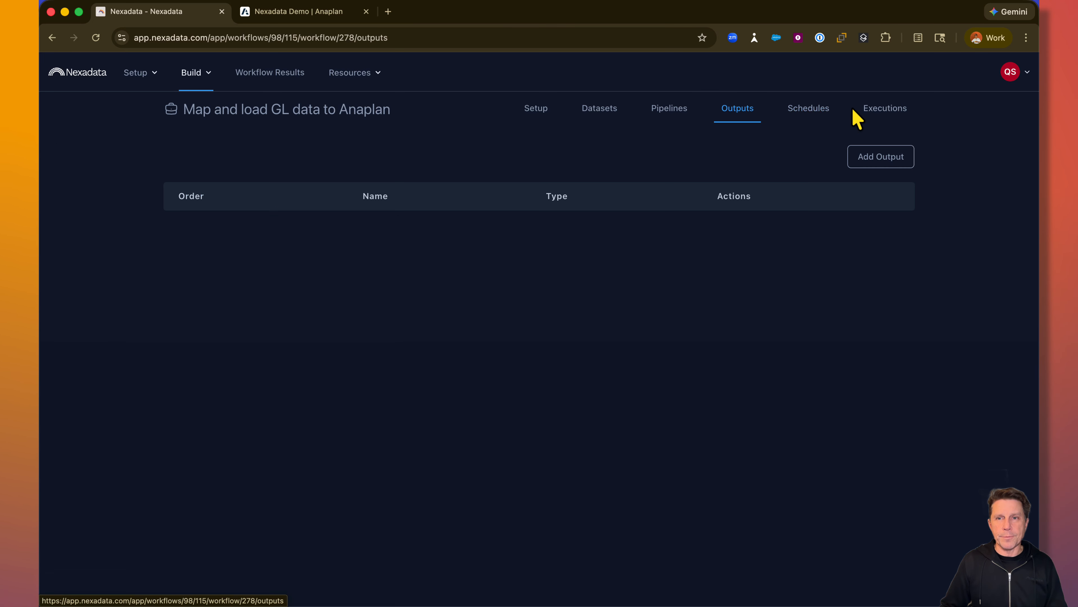
left_click(882, 159)
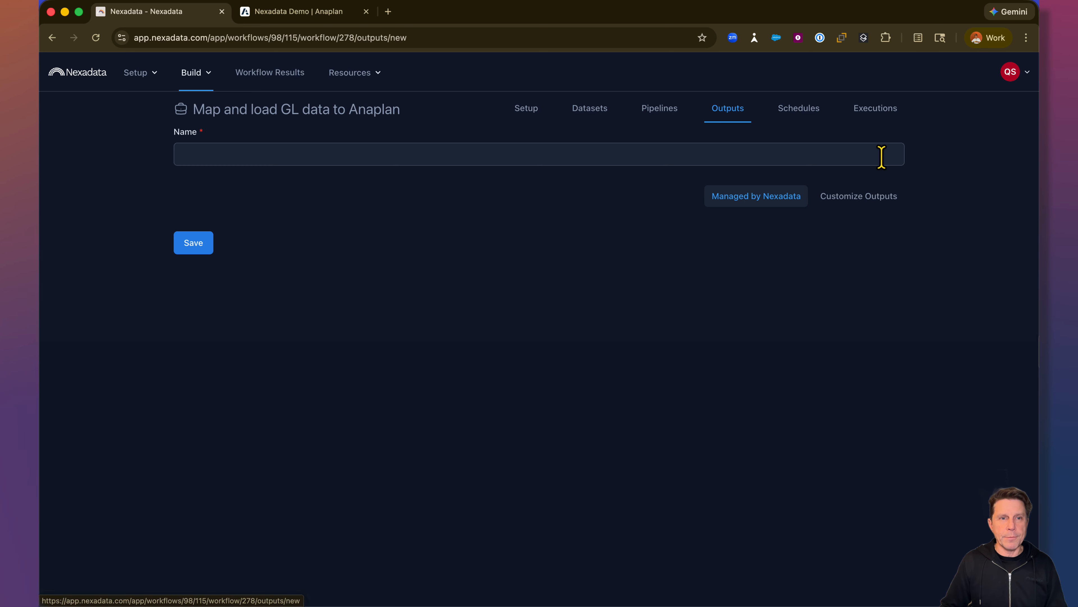
left_click(726, 159)
type("Lo")
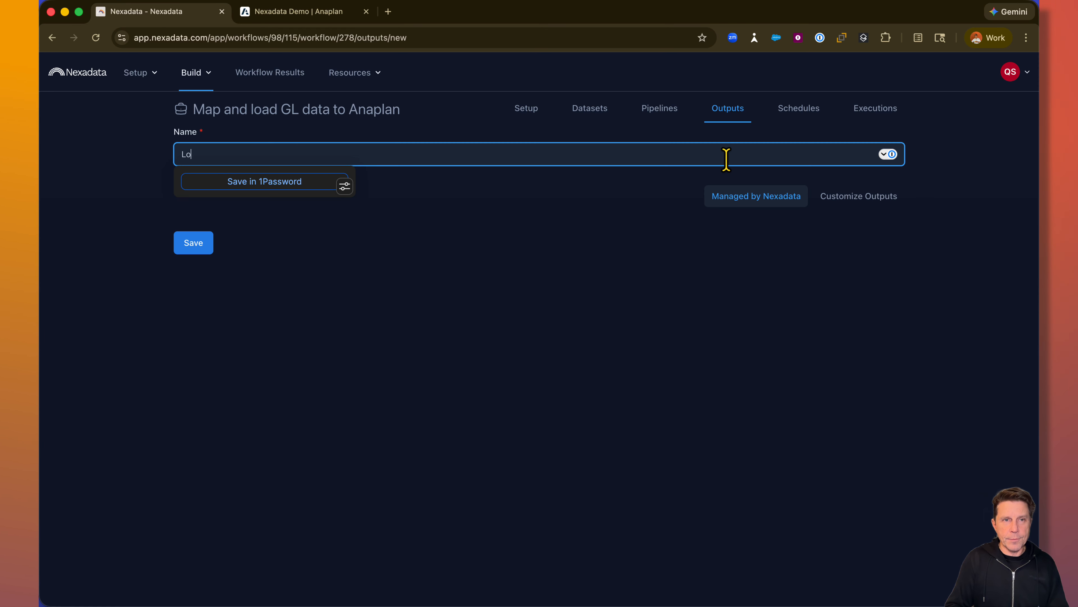
type("ad to Anaplan")
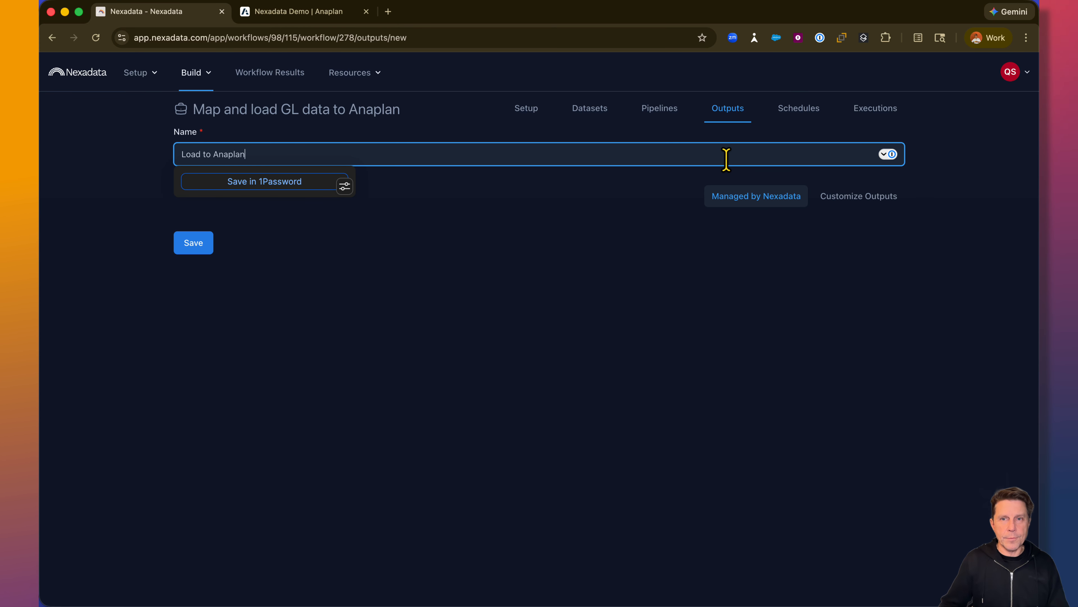
left_click(892, 200)
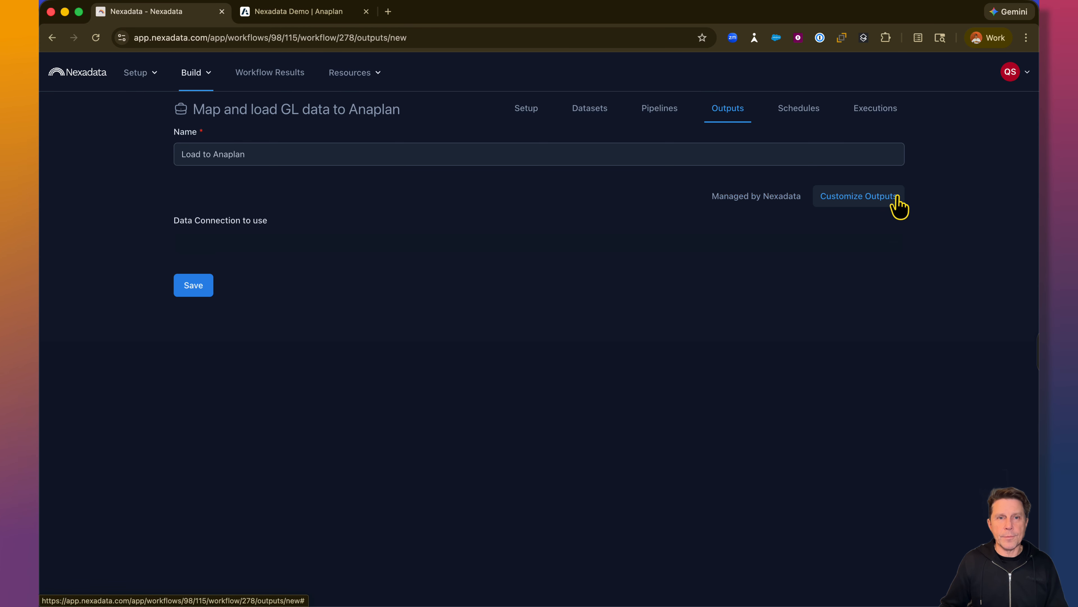
left_click(662, 250)
left_click(279, 278)
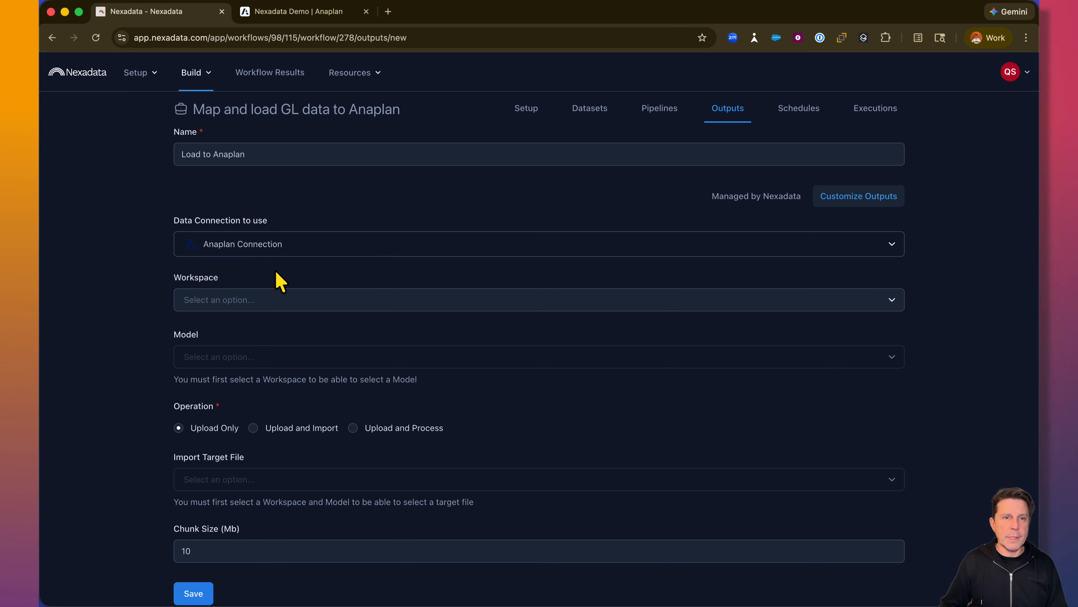
- Target the output at the Nexadata Dev workspace and Nexadata Demo model, with the Upload and Import operation
scroll(277, 281, "down", 2)
left_click(275, 271)
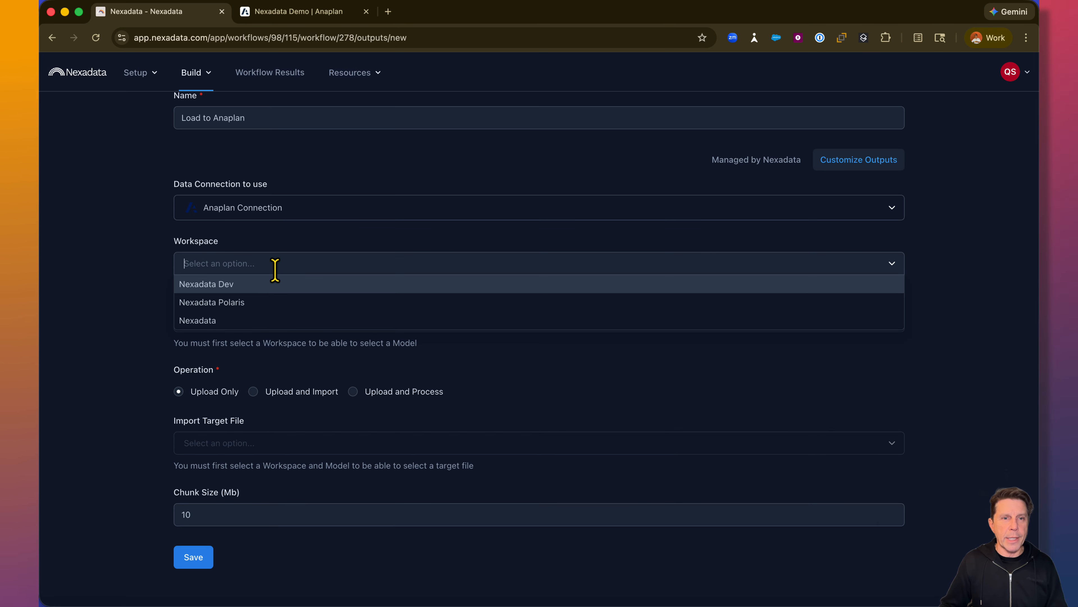
left_click(244, 284)
left_click(229, 330)
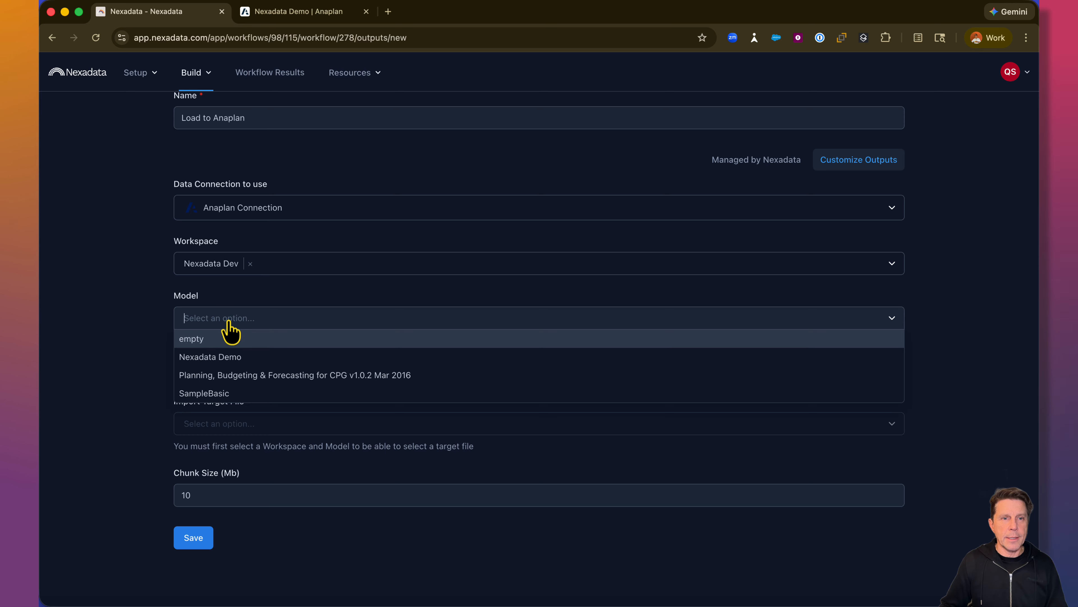
left_click(214, 359)
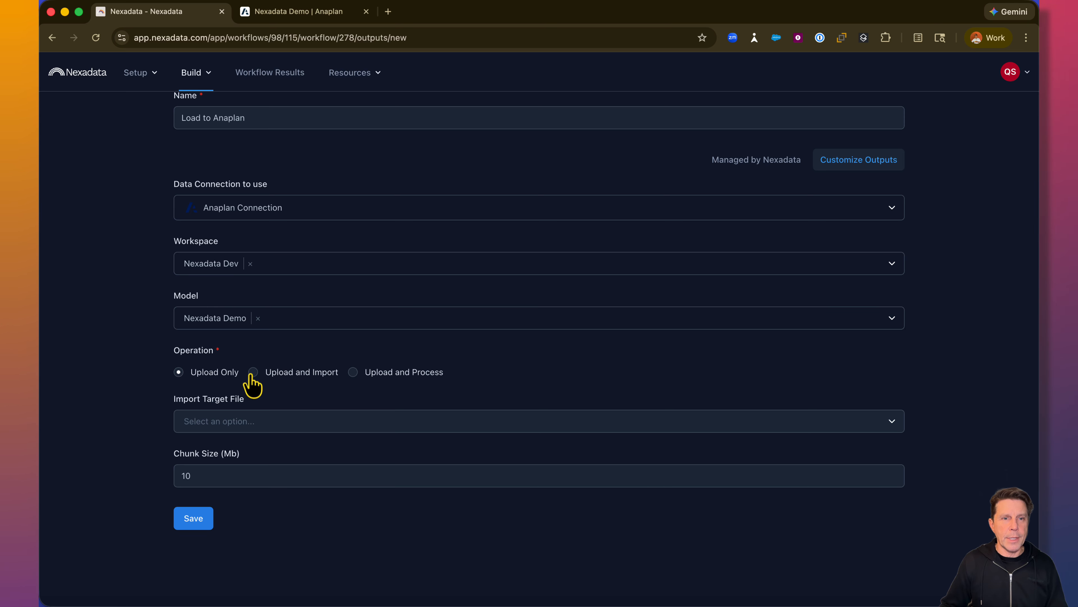
left_click(253, 373)
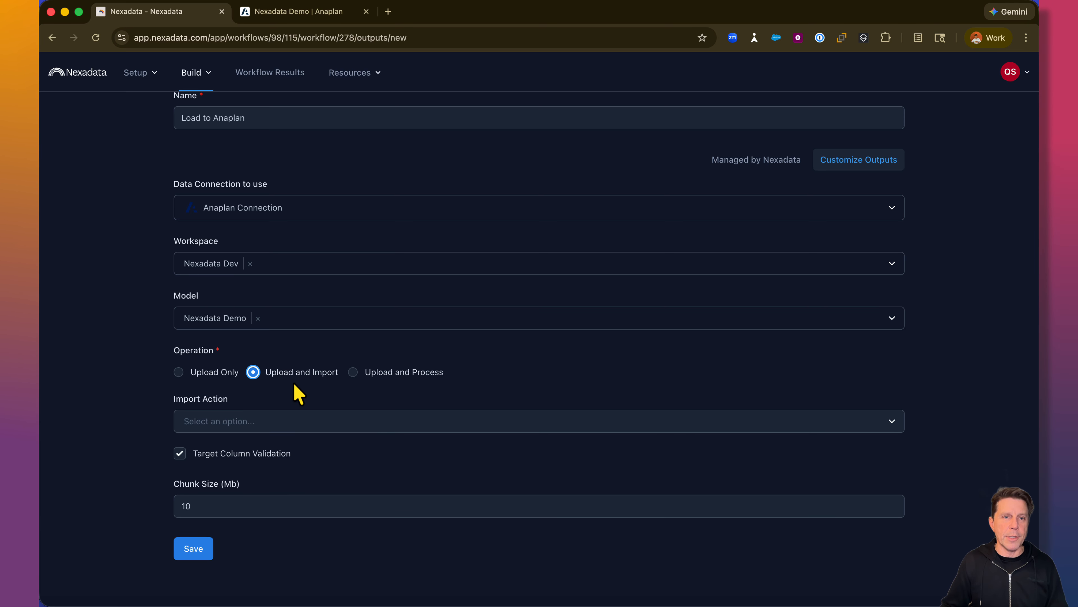
- Set the output's import action to "GL Load from mapped-erp-load.csv" and save the output
scroll(299, 393, "down", 1)
left_click(247, 421)
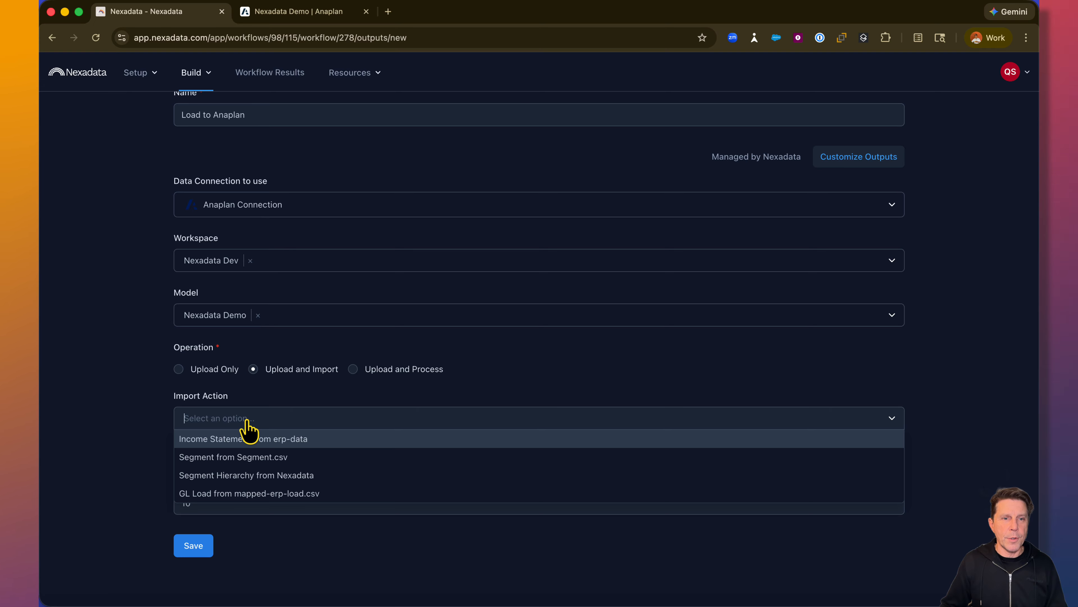
left_click(264, 493)
left_click(200, 553)
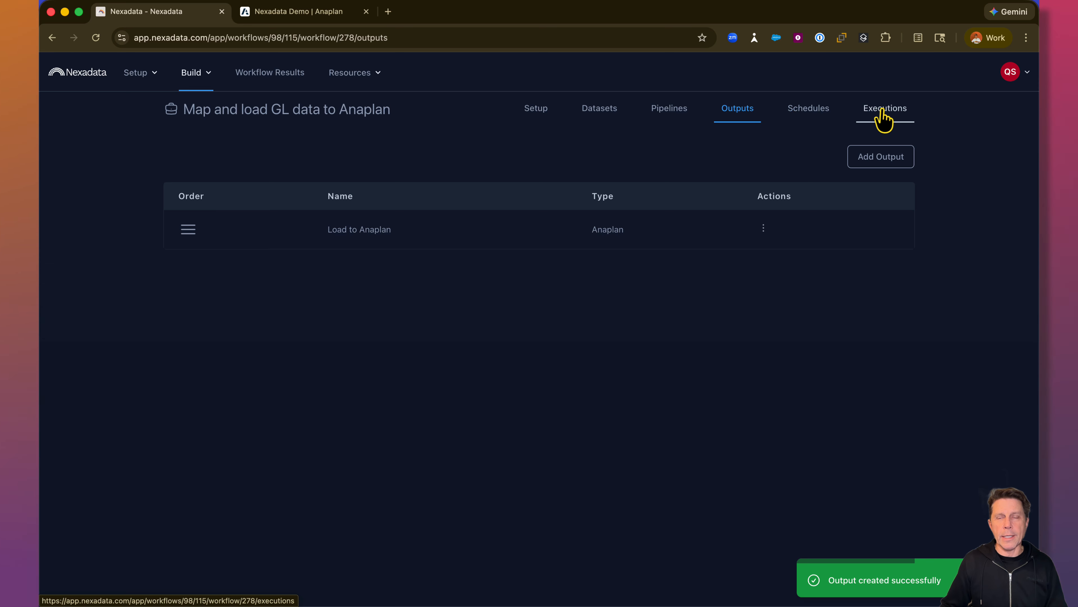
- Check the GL Load module in Anaplan before the load, and execute the "Map and load GL data to Anaplan" workflow in Nexadata
left_click(873, 119)
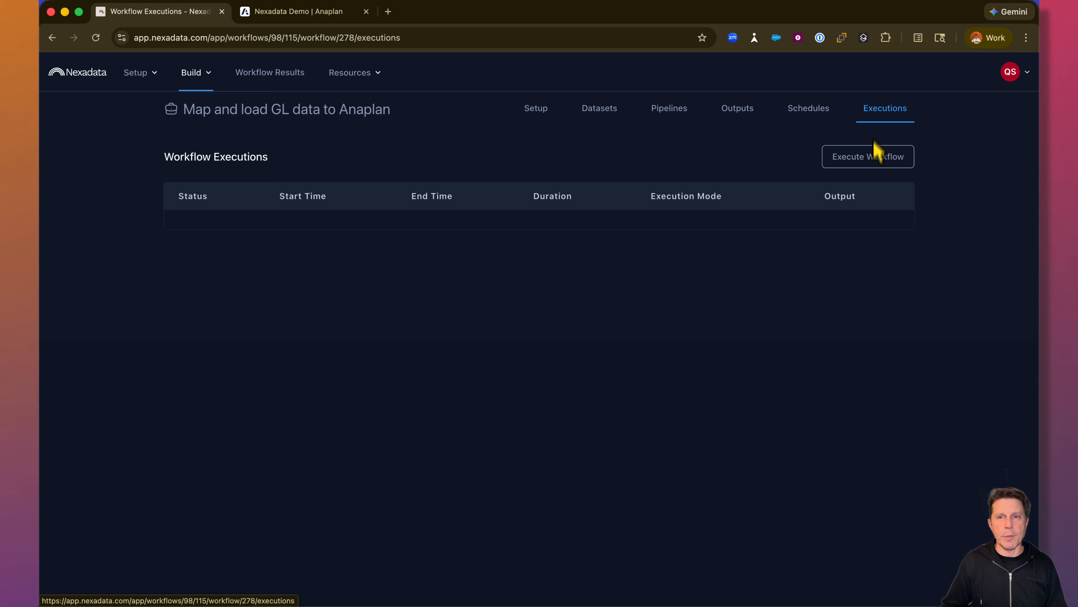
left_click(869, 160)
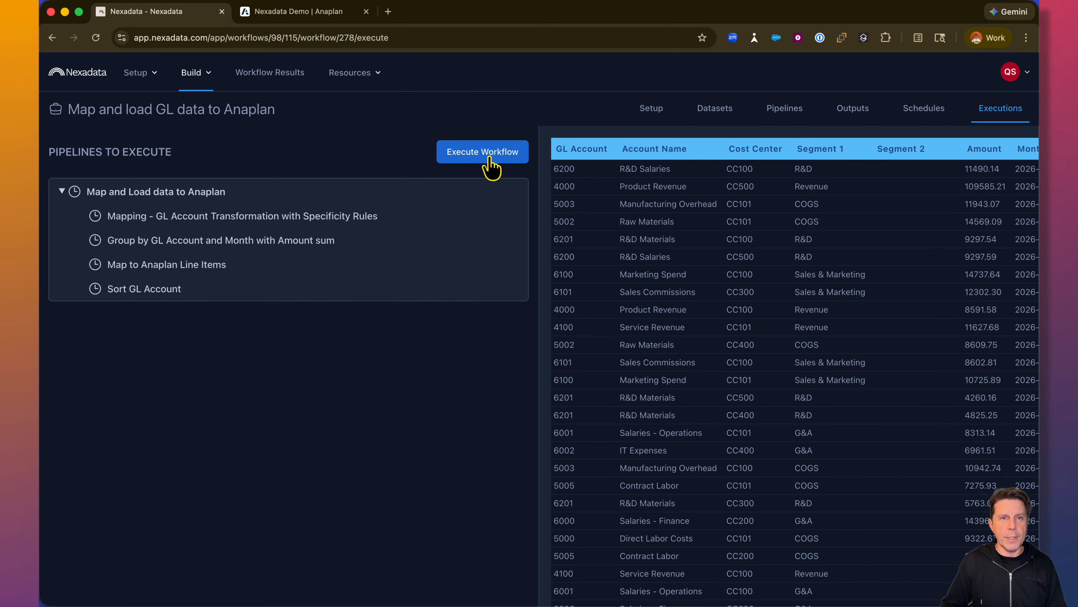
left_click(295, 19)
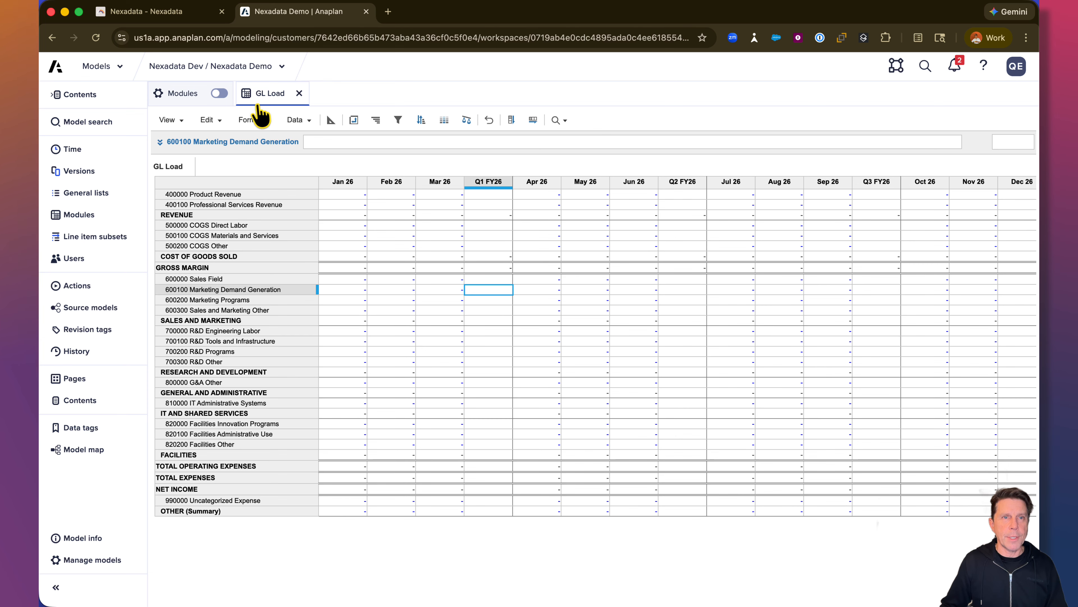
left_click(168, 19)
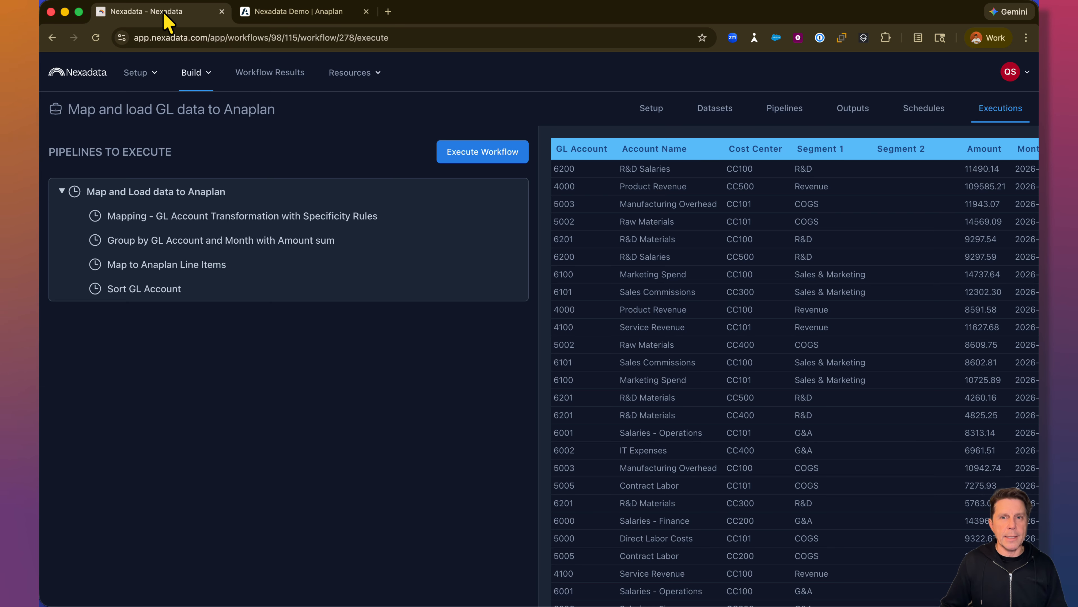
left_click(467, 157)
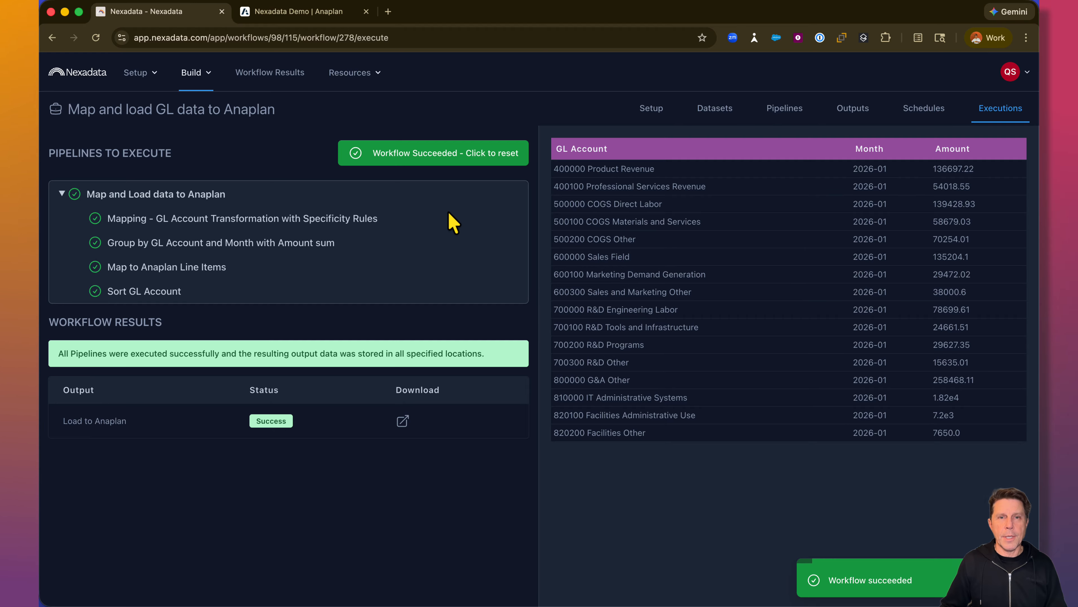
- Switch to Anaplan, refresh the GL Load module to check the loaded data, and return to the Nexadata execution page
left_click(314, 19)
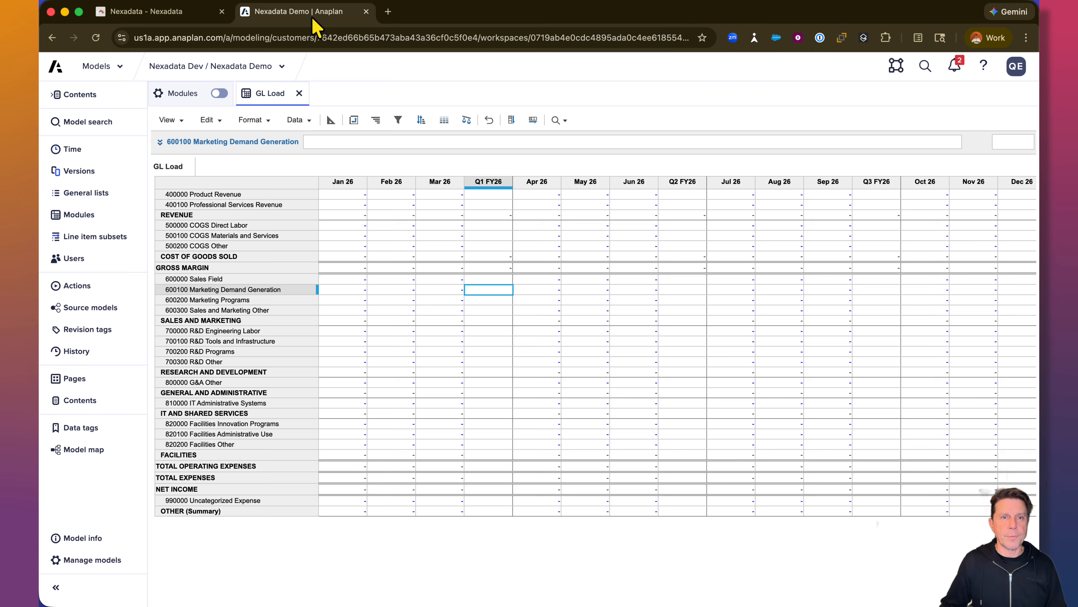
left_click(209, 120)
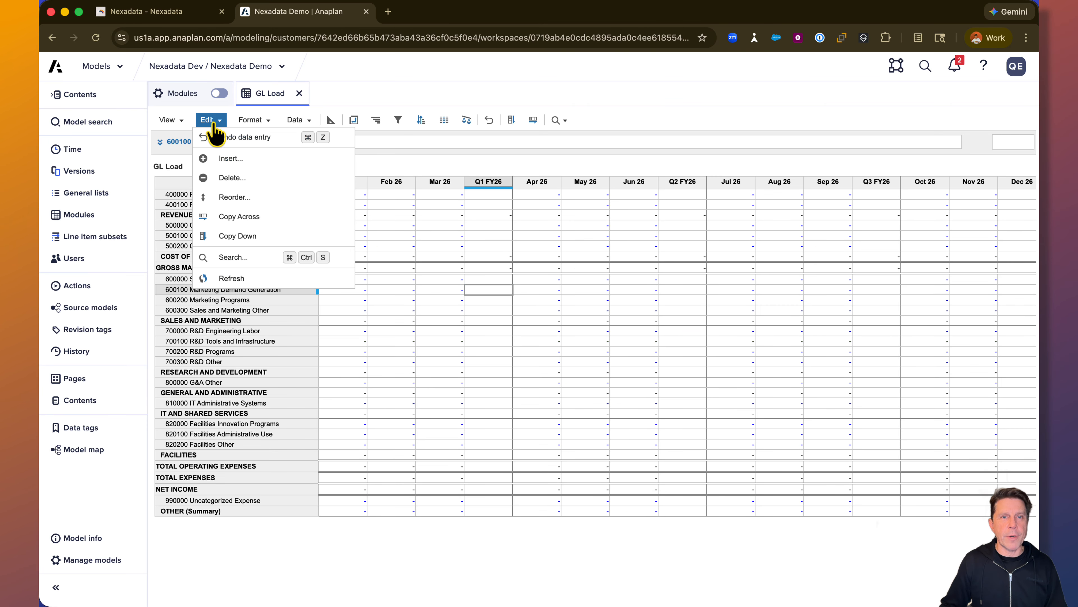
left_click(231, 278)
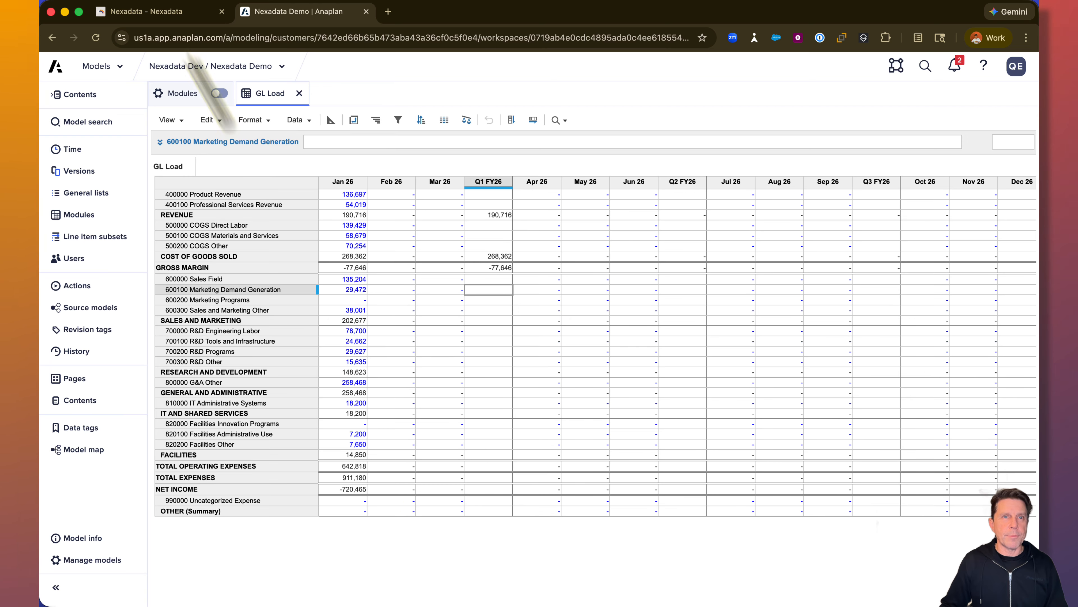
left_click(169, 18)
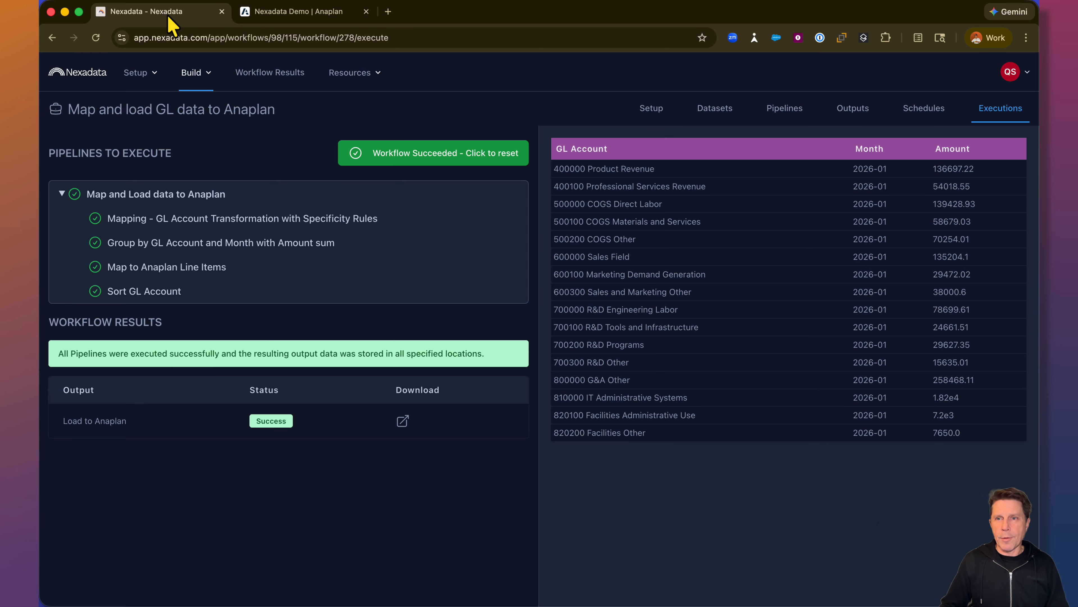